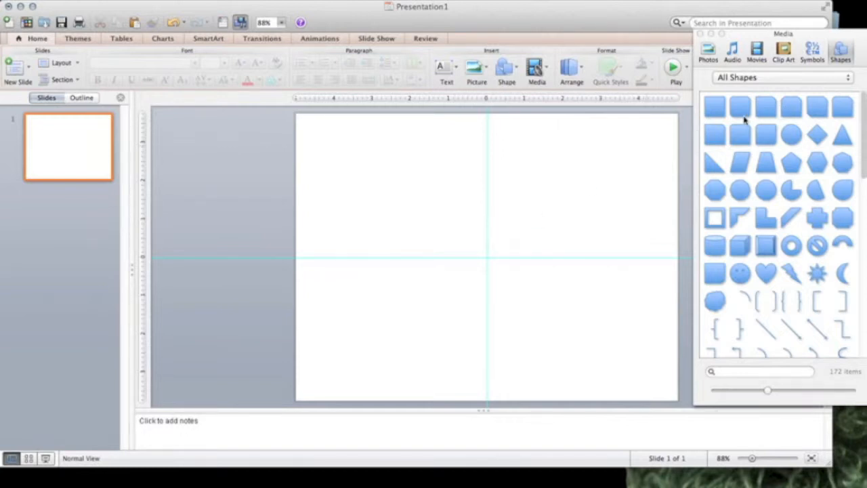
Step: Draw a square about 0.75 inch in size and centre it on the intersection of the slide's guides
{"action": "left_click", "coordinate": [717, 111]}
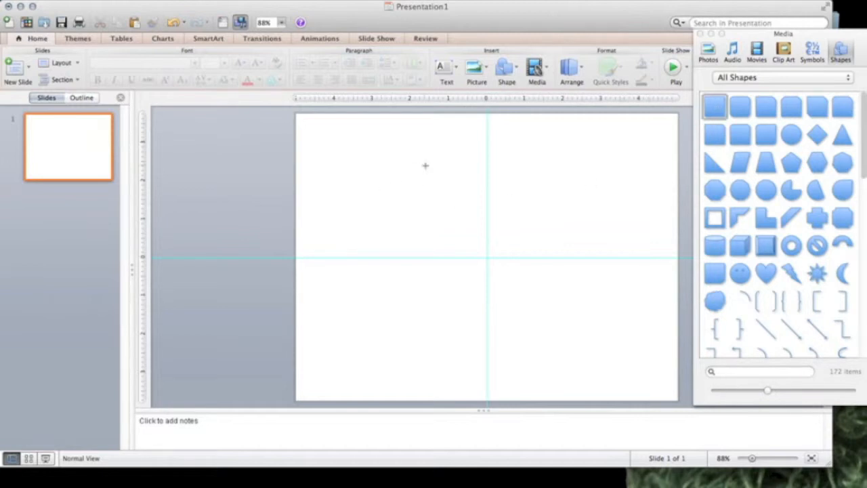
{"action": "left_click_drag", "start_coordinate": [425, 165], "coordinate": [458, 194]}
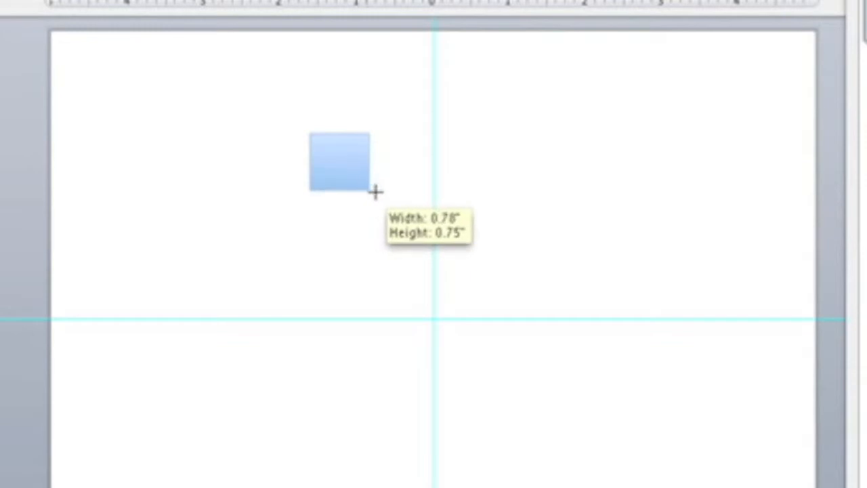
{"action": "left_click_drag", "start_coordinate": [377, 193], "coordinate": [369, 192]}
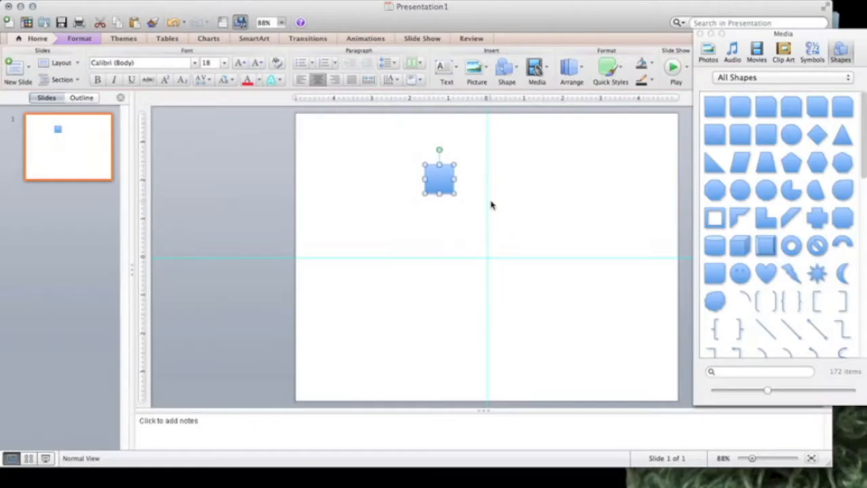
{"action": "left_click_drag", "start_coordinate": [437, 178], "coordinate": [486, 256]}
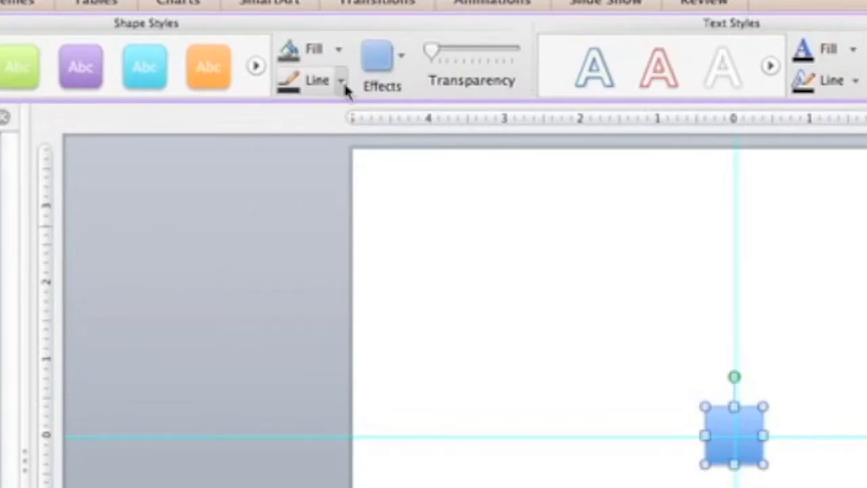
Step: Mix a custom light blue at full brightness on the colour wheel for the square's fill
{"action": "left_click", "coordinate": [339, 53]}
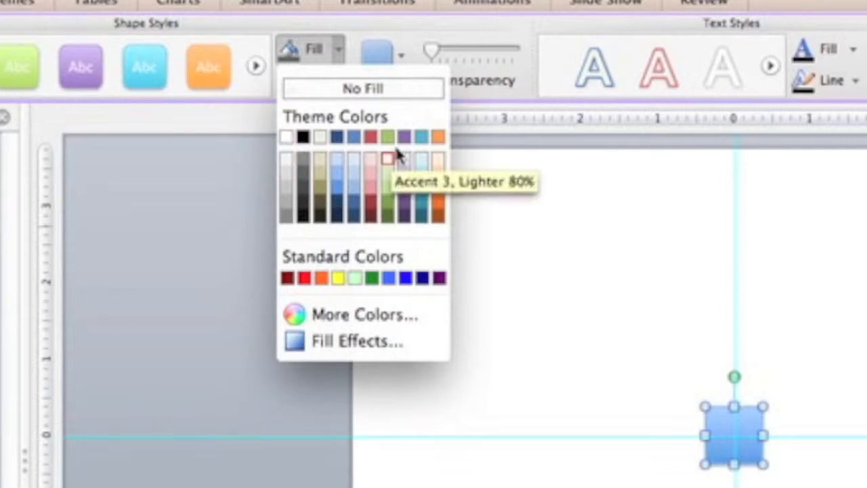
{"action": "left_click", "coordinate": [370, 323]}
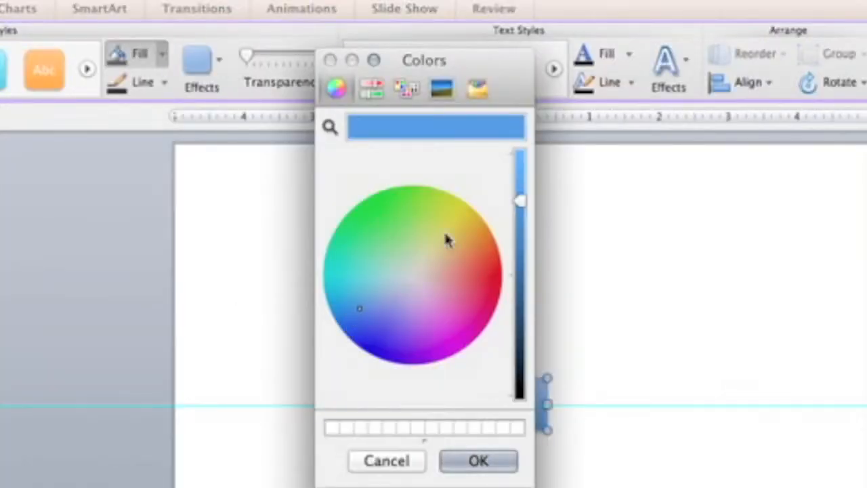
{"action": "left_click_drag", "start_coordinate": [499, 61], "coordinate": [323, 25]}
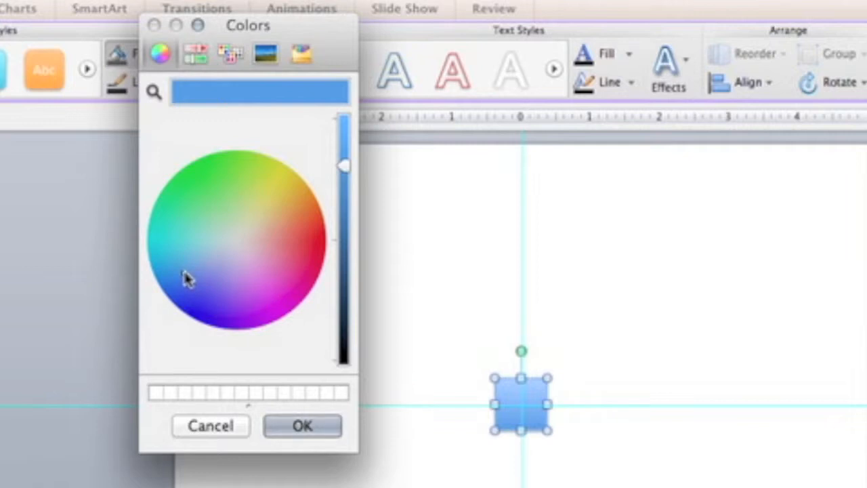
{"action": "left_click", "coordinate": [244, 245]}
{"action": "left_click_drag", "start_coordinate": [245, 245], "coordinate": [183, 302]}
{"action": "left_click_drag", "start_coordinate": [346, 166], "coordinate": [344, 118]}
{"action": "left_click_drag", "start_coordinate": [172, 309], "coordinate": [197, 316]}
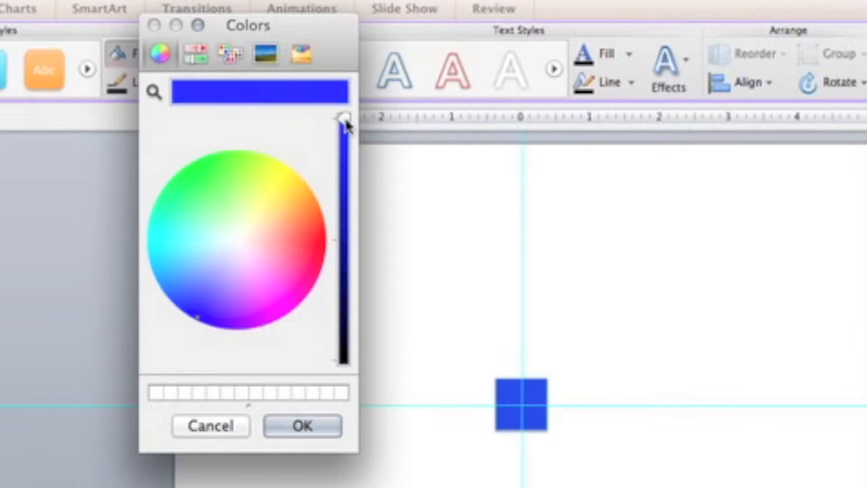
{"action": "left_click", "coordinate": [205, 317]}
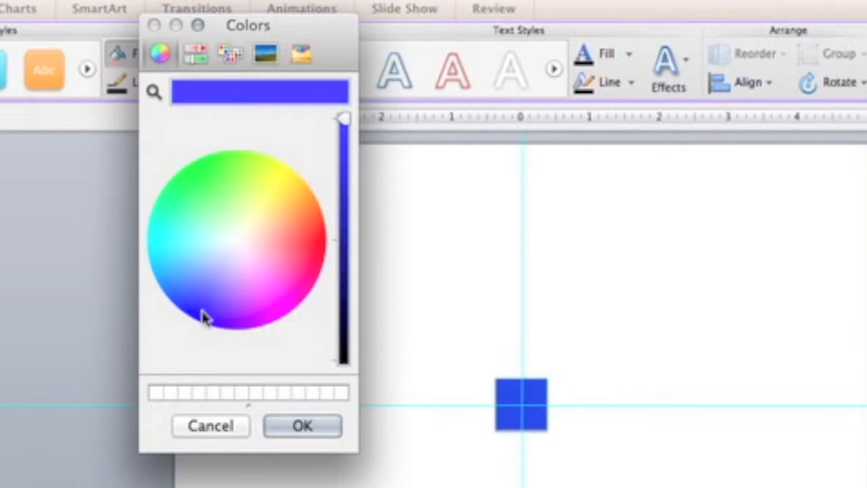
{"action": "mouse_move", "coordinate": [205, 316]}
{"action": "left_mouse_down"}
{"action": "mouse_move", "coordinate": [210, 306]}
{"action": "mouse_move", "coordinate": [203, 313]}
{"action": "left_mouse_up"}
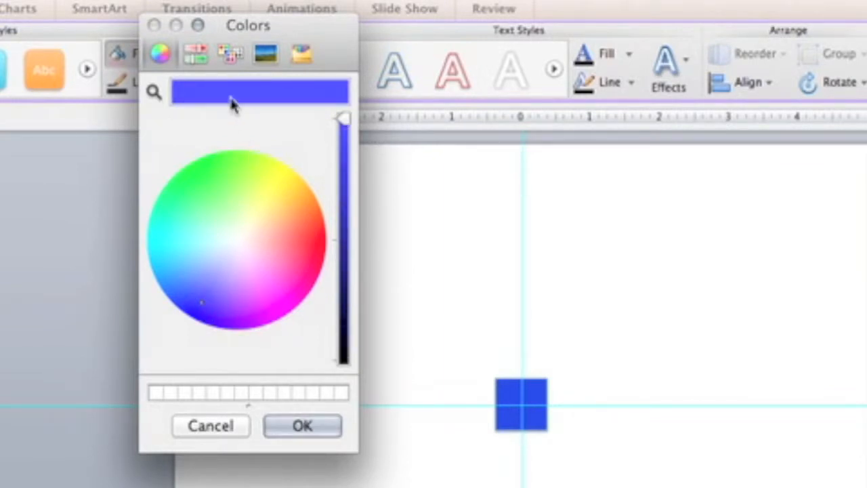
{"action": "left_click", "coordinate": [194, 297]}
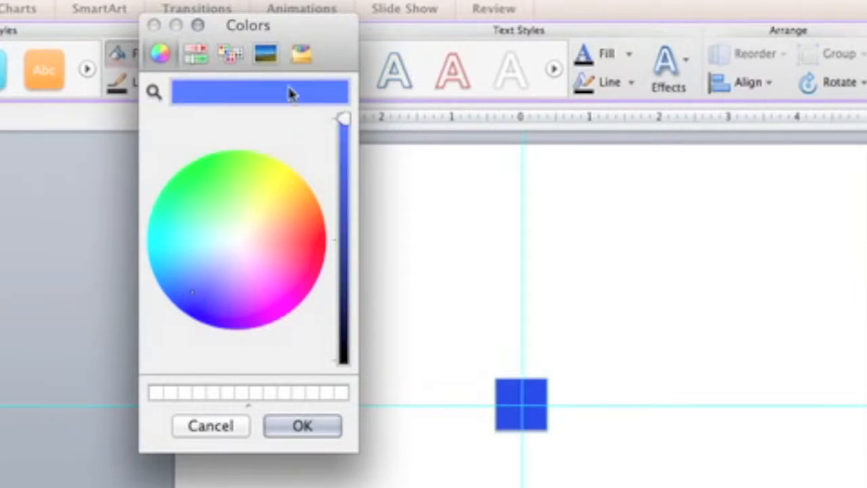
Step: Save the light blue and three progressively darker shades of it as custom colour swatches
{"action": "left_click_drag", "start_coordinate": [254, 102], "coordinate": [156, 393]}
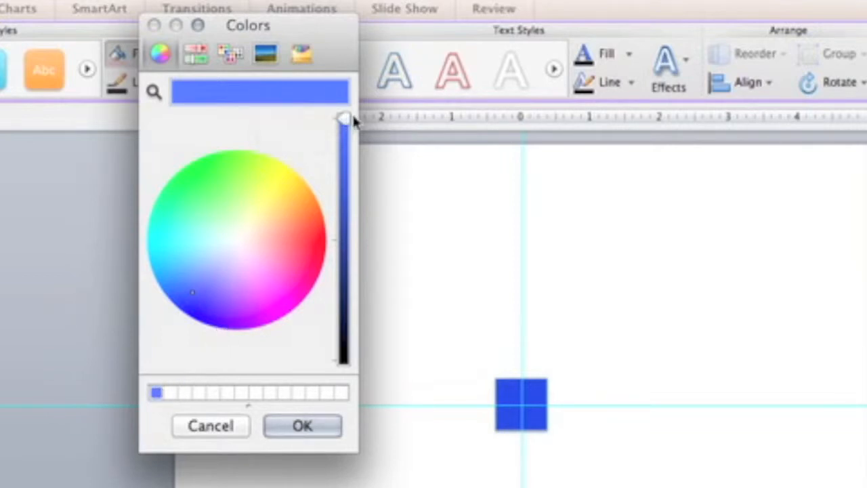
{"action": "left_click_drag", "start_coordinate": [347, 125], "coordinate": [345, 157]}
{"action": "left_click_drag", "start_coordinate": [263, 93], "coordinate": [168, 397]}
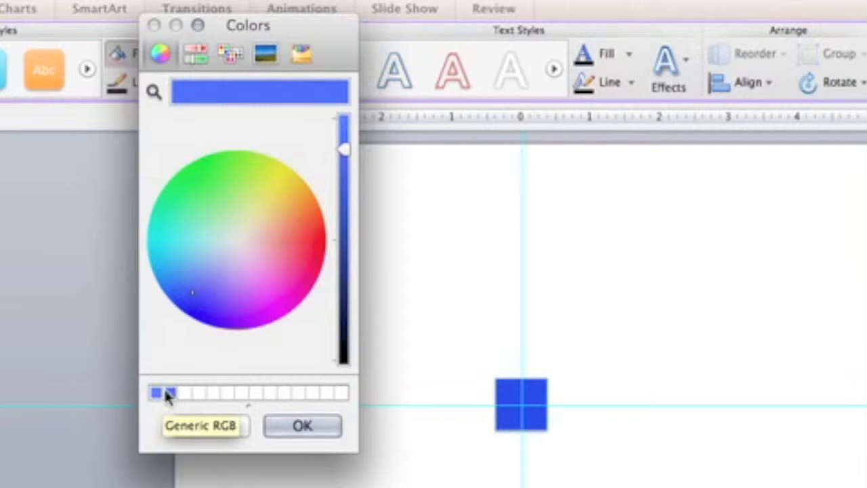
{"action": "left_click_drag", "start_coordinate": [346, 157], "coordinate": [345, 181]}
{"action": "left_click_drag", "start_coordinate": [245, 99], "coordinate": [188, 399]}
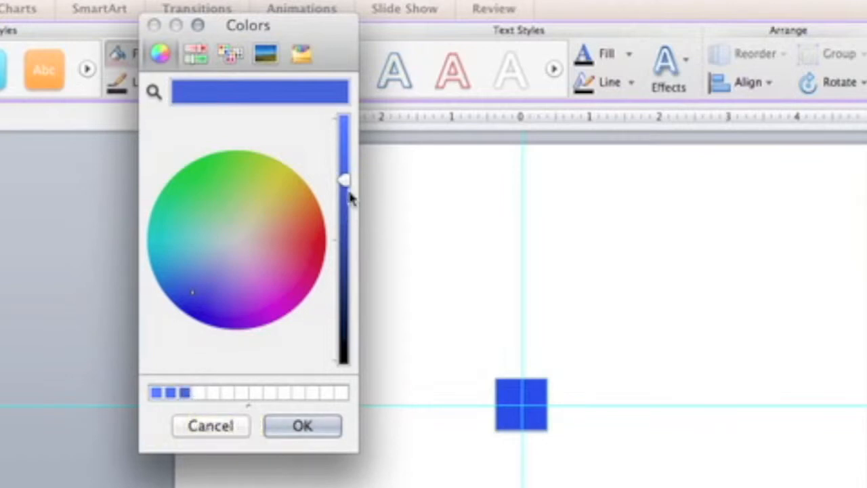
{"action": "left_click_drag", "start_coordinate": [345, 183], "coordinate": [344, 208]}
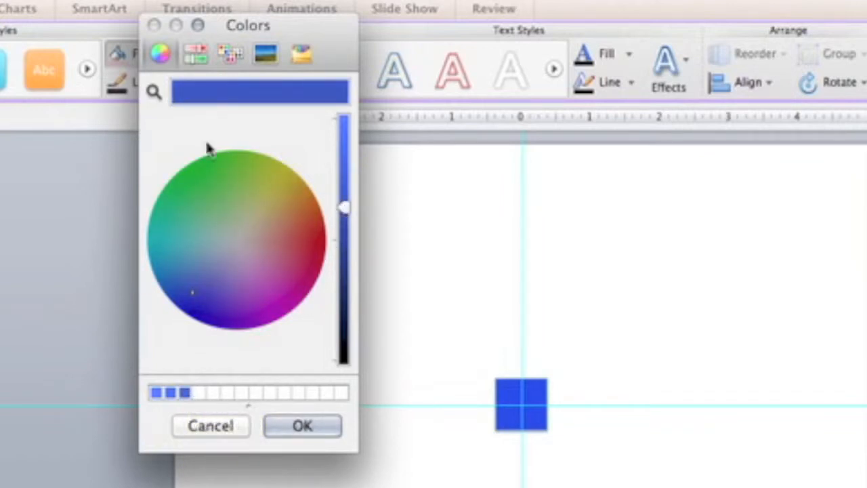
{"action": "left_click_drag", "start_coordinate": [219, 110], "coordinate": [196, 391]}
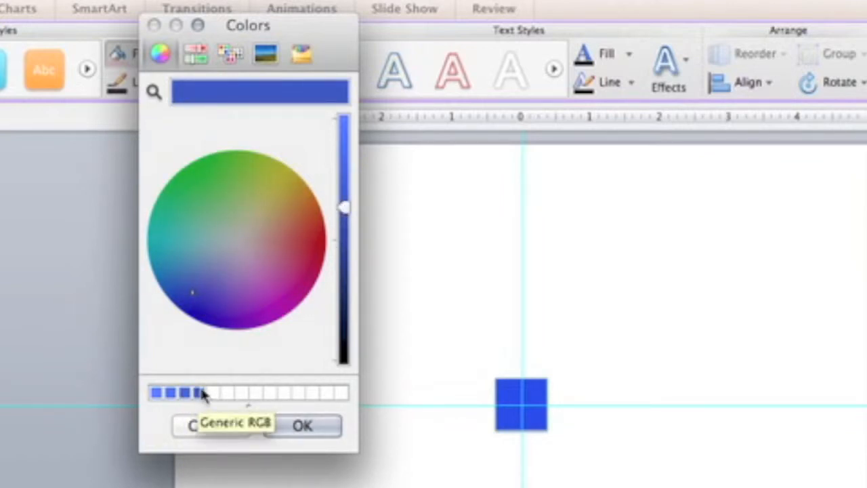
Step: Save six further swatches of the blue, each darker than the last down to black, and accept the colour
{"action": "left_click_drag", "start_coordinate": [343, 208], "coordinate": [344, 229]}
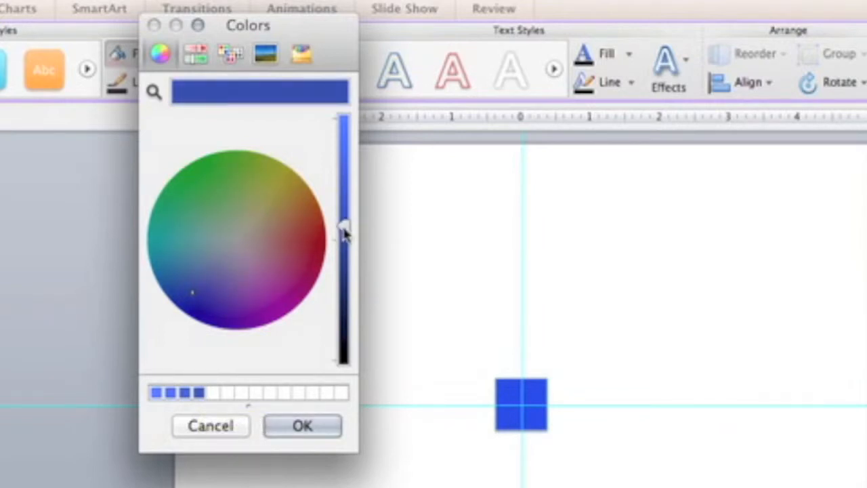
{"action": "left_click_drag", "start_coordinate": [275, 98], "coordinate": [209, 393]}
{"action": "left_click_drag", "start_coordinate": [344, 230], "coordinate": [344, 271]}
{"action": "left_click_drag", "start_coordinate": [232, 98], "coordinate": [228, 393]}
{"action": "left_click_drag", "start_coordinate": [344, 270], "coordinate": [345, 294]}
{"action": "left_click_drag", "start_coordinate": [276, 98], "coordinate": [242, 392]}
{"action": "left_click_drag", "start_coordinate": [346, 298], "coordinate": [345, 310]}
{"action": "left_click_drag", "start_coordinate": [271, 122], "coordinate": [256, 393]}
{"action": "left_click_drag", "start_coordinate": [344, 309], "coordinate": [344, 339]}
{"action": "left_click_drag", "start_coordinate": [271, 95], "coordinate": [269, 393]}
{"action": "left_click_drag", "start_coordinate": [344, 338], "coordinate": [345, 387]}
{"action": "left_click_drag", "start_coordinate": [261, 94], "coordinate": [284, 393]}
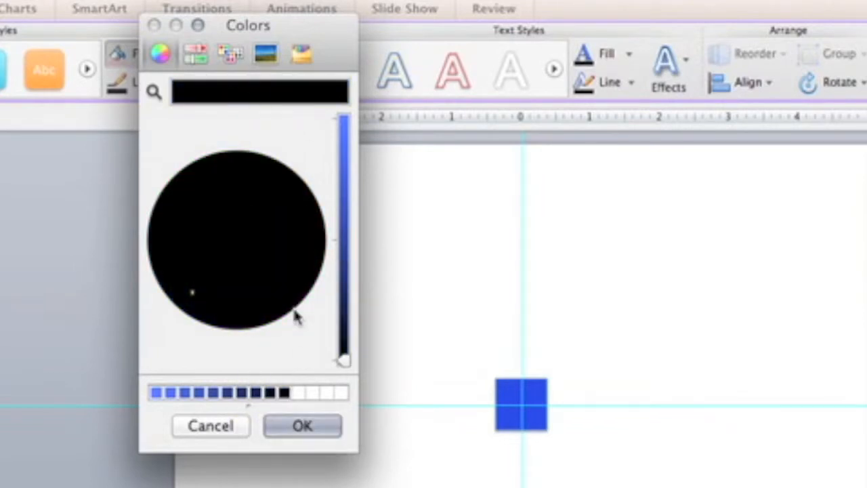
{"action": "left_click", "coordinate": [312, 433]}
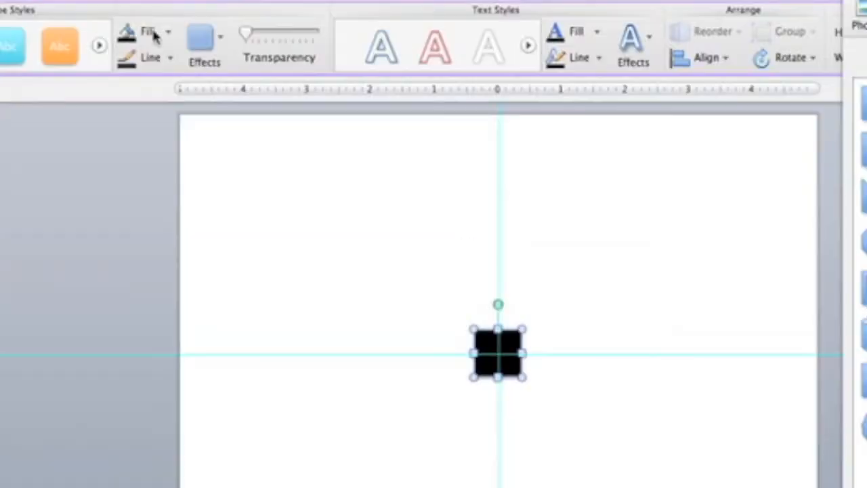
Step: Set the square's fill to the lightest saved blue swatch
{"action": "left_click", "coordinate": [168, 34]}
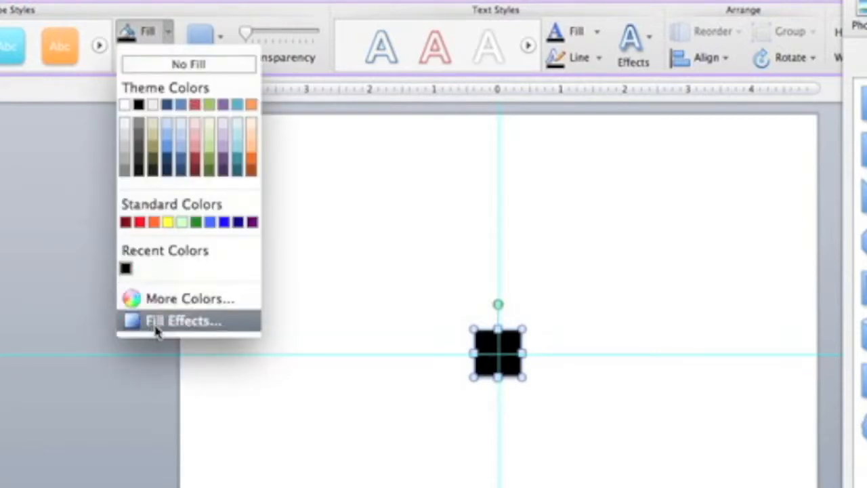
{"action": "left_click", "coordinate": [161, 300]}
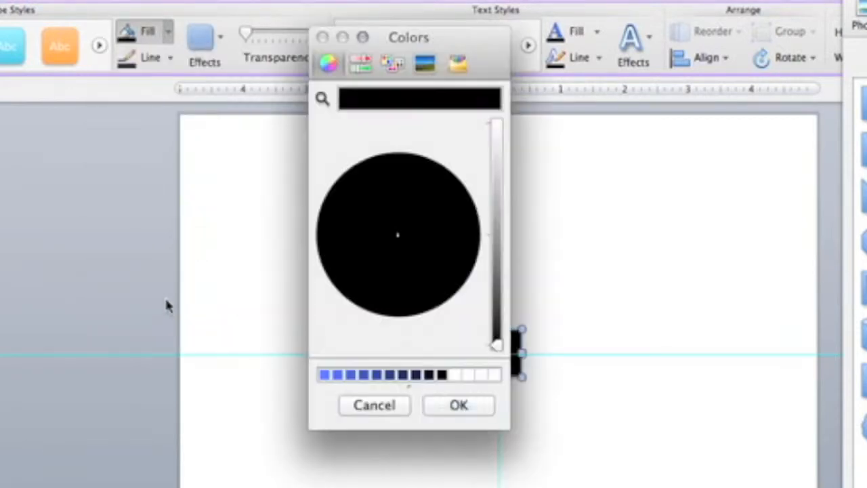
{"action": "left_click", "coordinate": [323, 375]}
{"action": "left_click", "coordinate": [466, 411]}
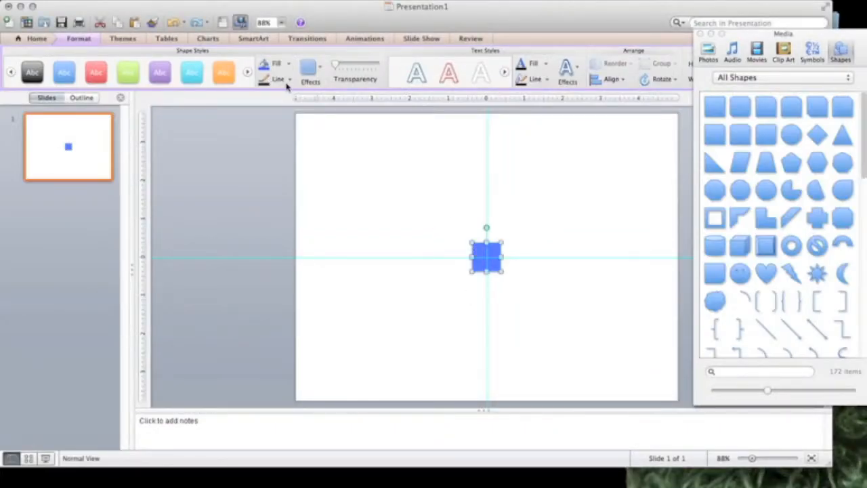
Step: Remove the square's outline and rotate it about 45° into a diamond
{"action": "left_click", "coordinate": [292, 80]}
{"action": "left_click", "coordinate": [293, 100]}
{"action": "mouse_move", "coordinate": [488, 224]}
{"action": "left_mouse_down"}
{"action": "mouse_move", "coordinate": [513, 240]}
{"action": "mouse_move", "coordinate": [508, 232]}
{"action": "left_mouse_up"}
{"action": "left_click", "coordinate": [549, 225]}
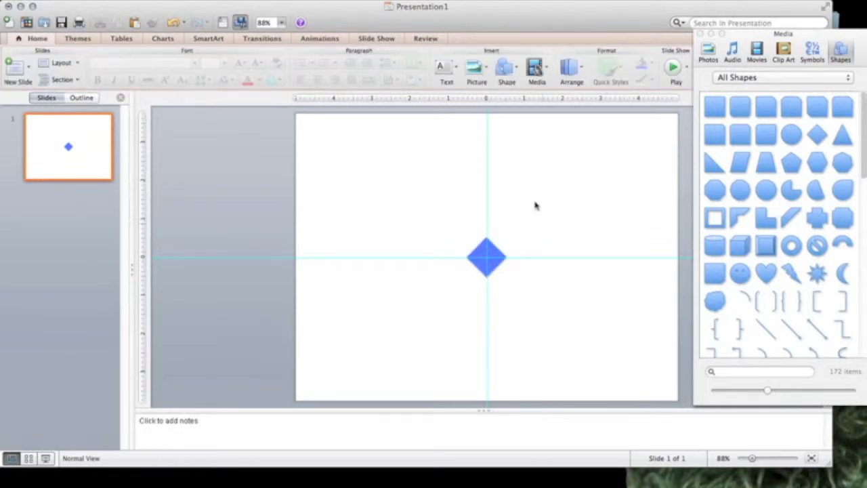
Step: Narrow the presentation window until it clears the Media palette
{"action": "left_click", "coordinate": [507, 258]}
{"action": "left_click", "coordinate": [507, 257]}
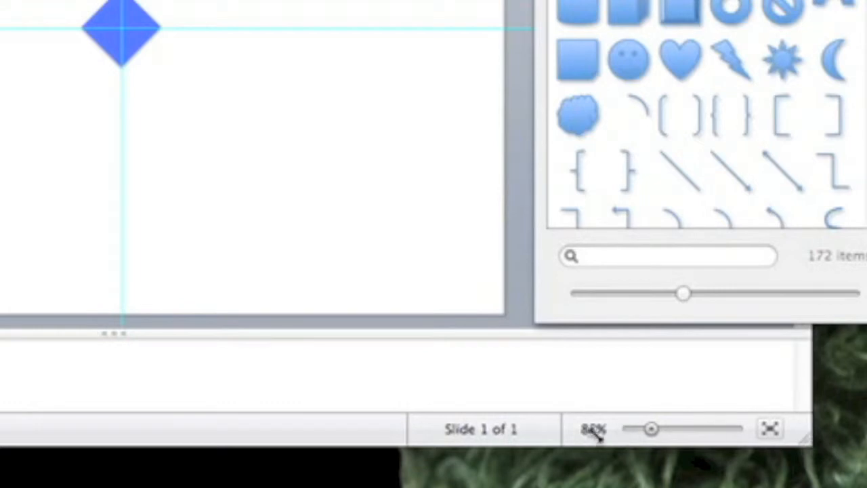
{"action": "left_click_drag", "start_coordinate": [501, 431], "coordinate": [487, 458]}
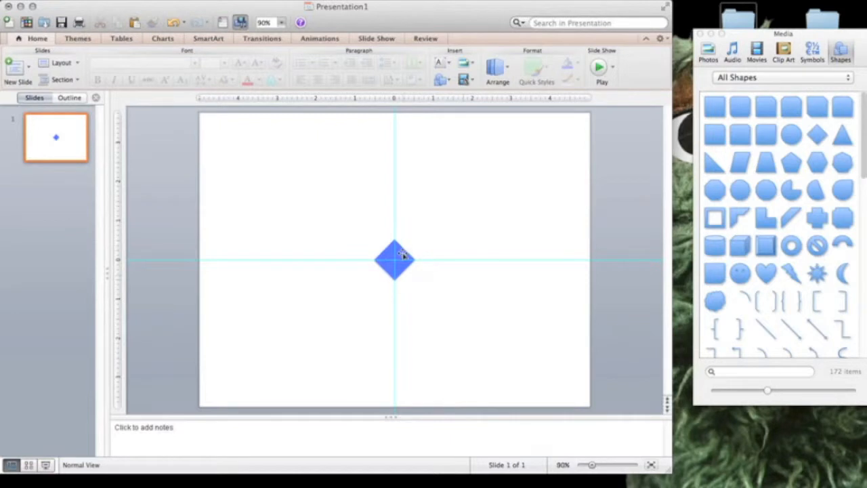
Step: Apply an Angle top bevel to the blue diamond in its 3-D formatting
{"action": "left_click", "coordinate": [402, 255]}
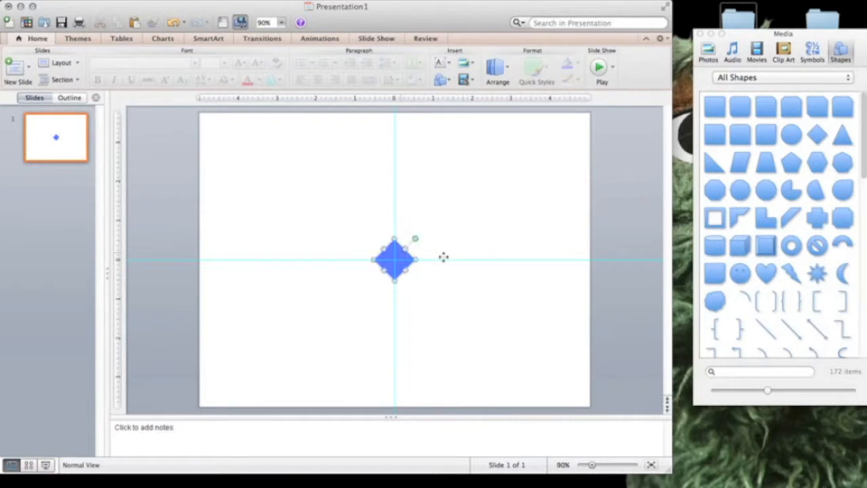
{"action": "left_click_drag", "start_coordinate": [404, 255], "coordinate": [469, 276]}
{"action": "left_click", "coordinate": [440, 214]}
{"action": "right_click", "coordinate": [394, 252]}
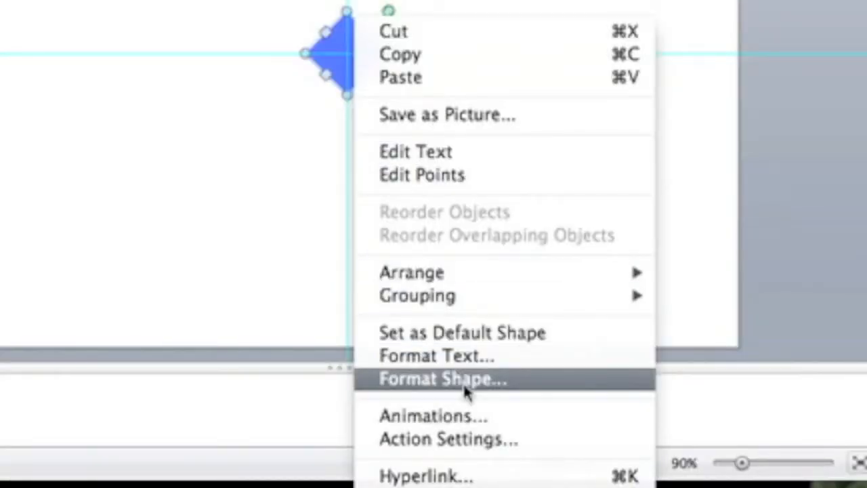
{"action": "left_click", "coordinate": [439, 380]}
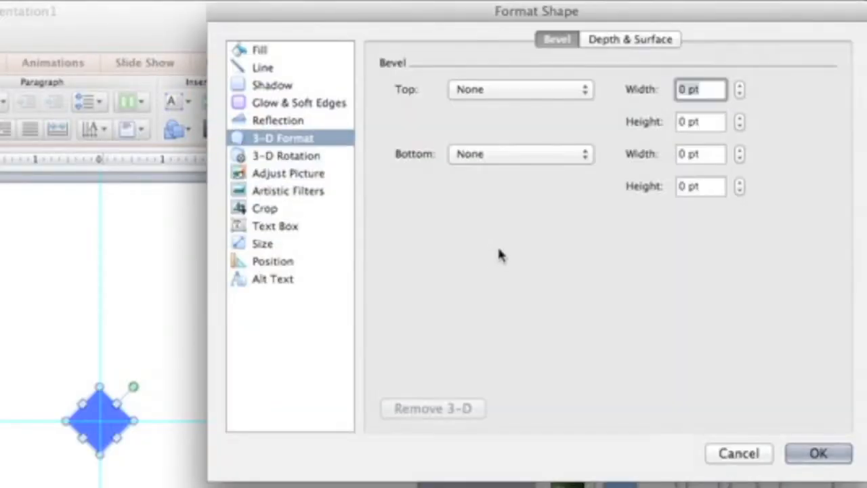
{"action": "left_click", "coordinate": [469, 91]}
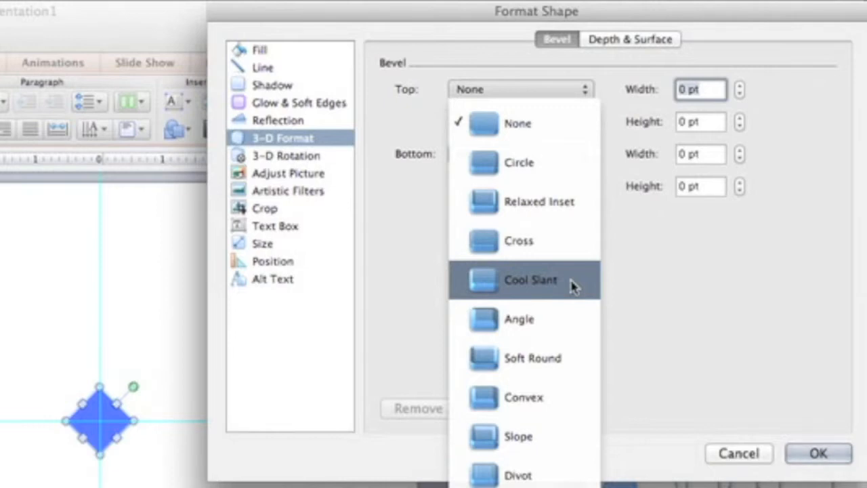
{"action": "left_click", "coordinate": [569, 332]}
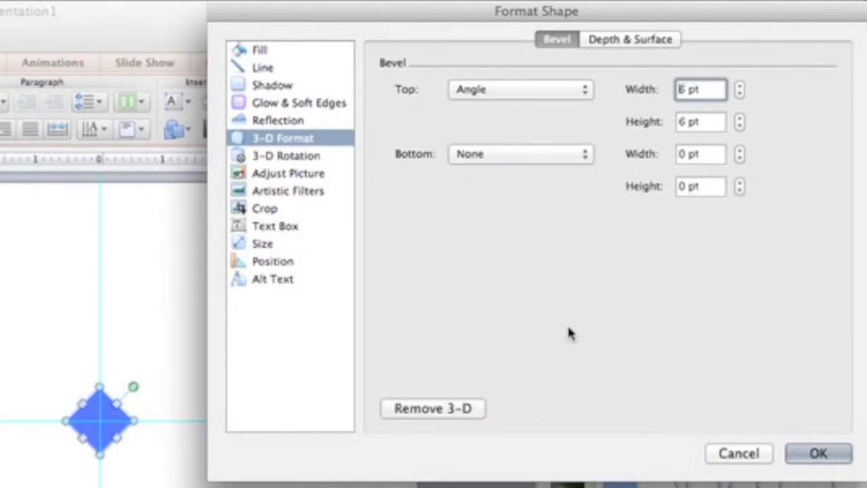
Step: Increase the width of the diamond's top bevel to 26.5 pt
{"action": "left_click", "coordinate": [740, 87]}
{"action": "left_click", "coordinate": [740, 87]}
{"action": "left_click", "coordinate": [740, 87]}
{"action": "left_click", "coordinate": [740, 87]}
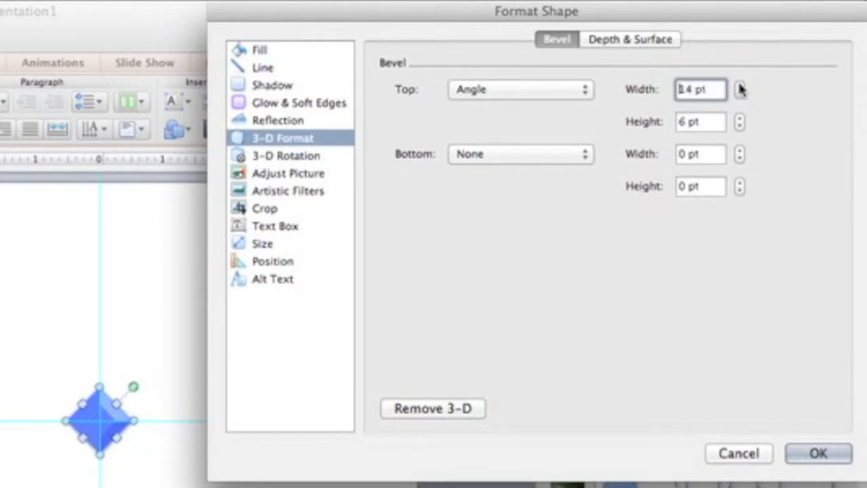
{"action": "left_click", "coordinate": [740, 87]}
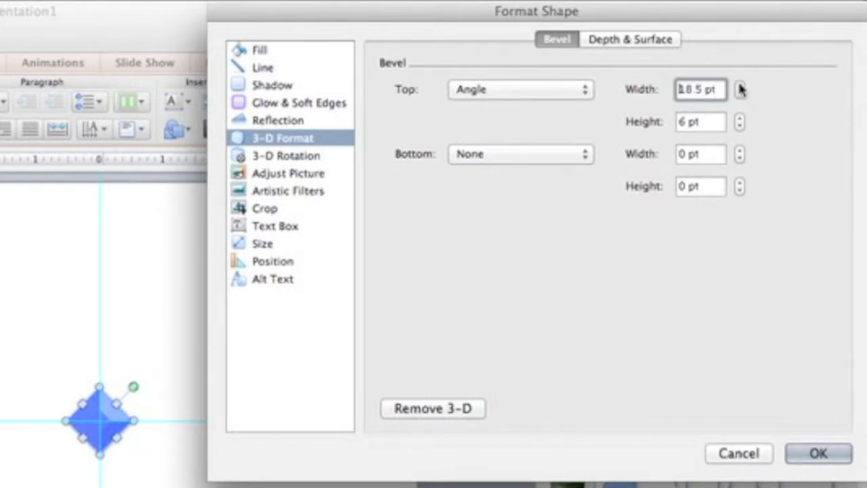
{"action": "left_click", "coordinate": [740, 87]}
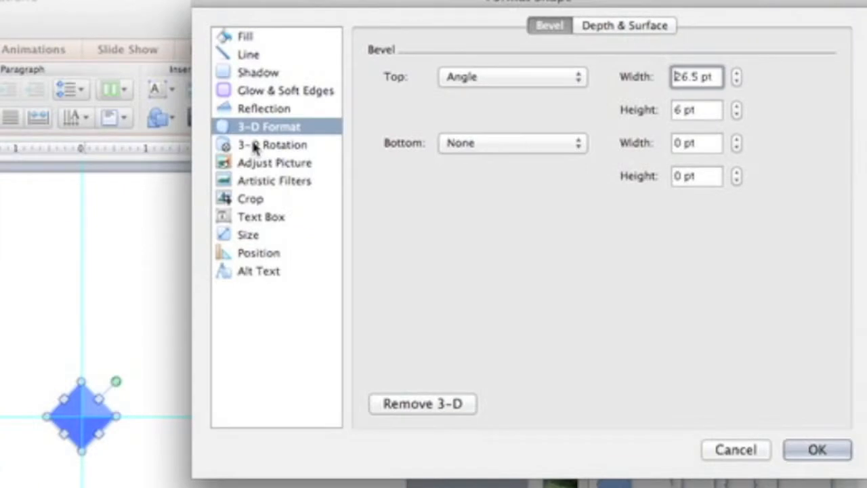
Step: Turn the diamond edge-on by setting its 3-D Y rotation to 270°, keeping X and Z at 0°
{"action": "left_click", "coordinate": [254, 145]}
{"action": "left_click", "coordinate": [455, 149]}
{"action": "left_click", "coordinate": [454, 149]}
{"action": "left_click", "coordinate": [454, 149]}
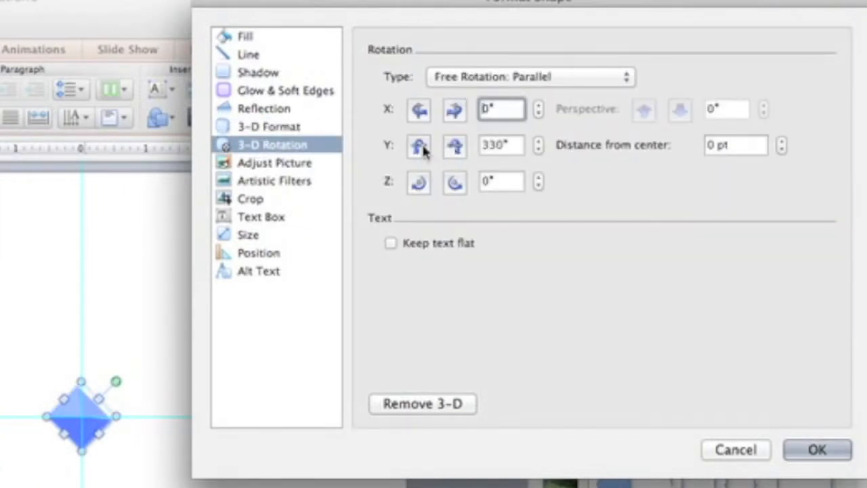
{"action": "left_click", "coordinate": [455, 147]}
{"action": "left_click", "coordinate": [455, 147]}
{"action": "left_click", "coordinate": [455, 147]}
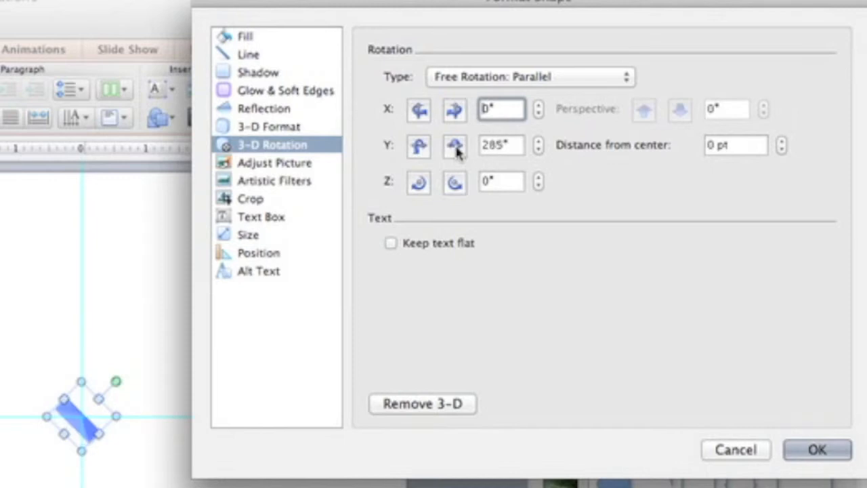
{"action": "left_click", "coordinate": [454, 147]}
{"action": "left_click", "coordinate": [455, 147]}
{"action": "left_click", "coordinate": [454, 147]}
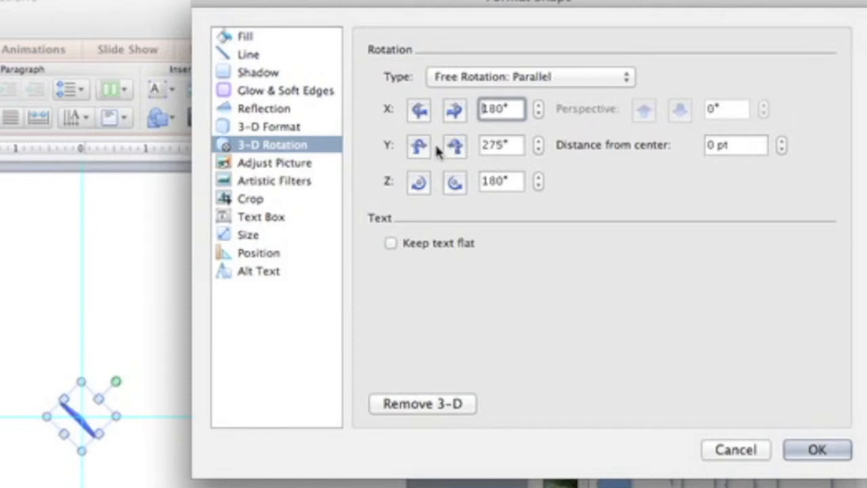
{"action": "left_click", "coordinate": [428, 144]}
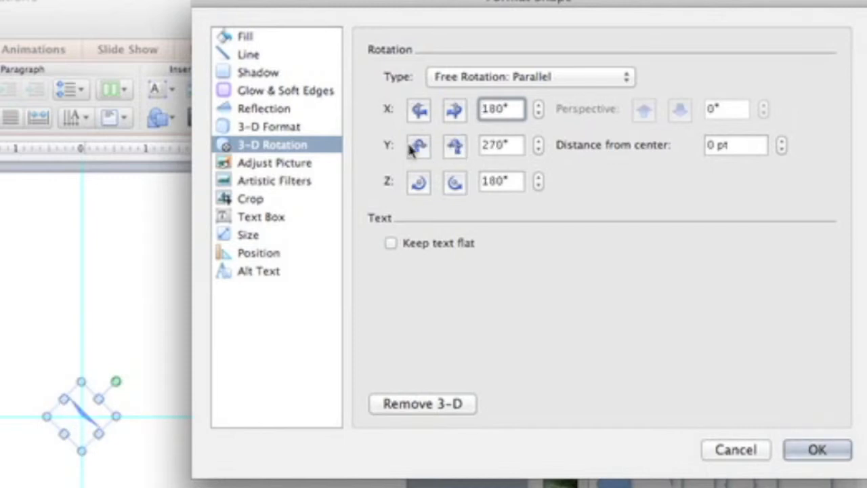
{"action": "left_click", "coordinate": [453, 147]}
{"action": "left_click", "coordinate": [456, 147]}
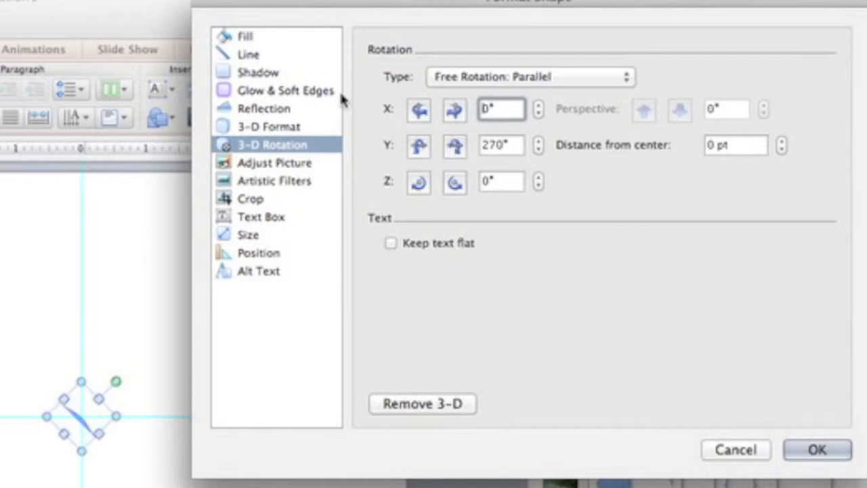
Step: Raise the height of the diamond's top bevel to 26.5 pt
{"action": "left_click", "coordinate": [298, 128]}
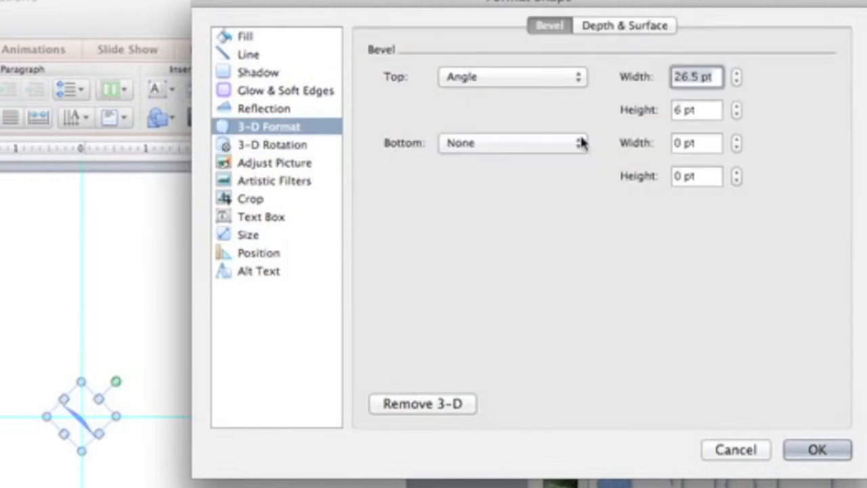
{"action": "left_click", "coordinate": [736, 106]}
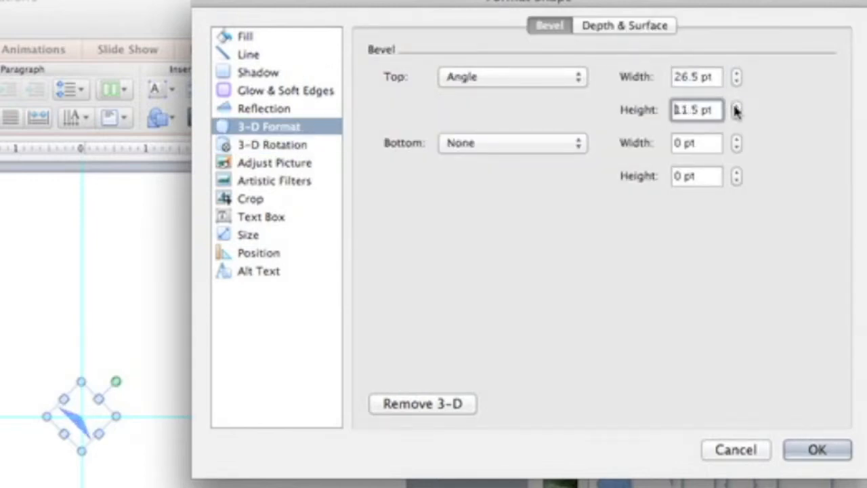
{"action": "left_click", "coordinate": [737, 106]}
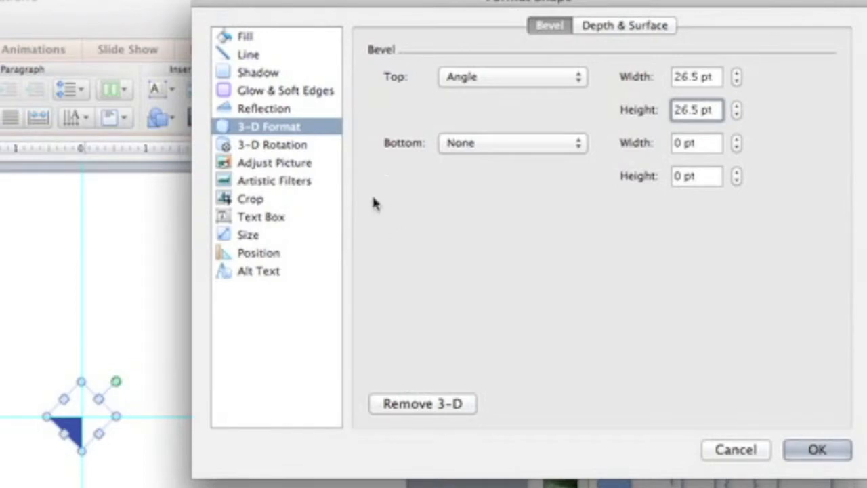
Step: Return the diamond's 3-D Y rotation to 0°
{"action": "left_click", "coordinate": [278, 145]}
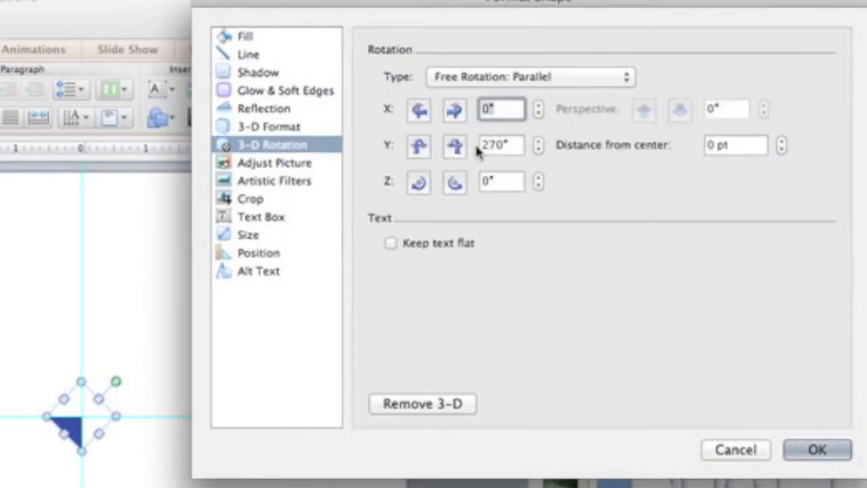
{"action": "left_click", "coordinate": [503, 144]}
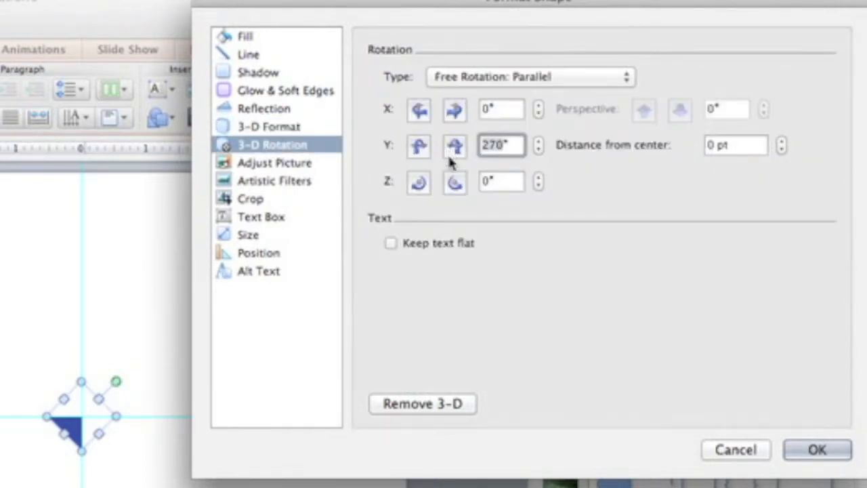
{"action": "left_click", "coordinate": [450, 151]}
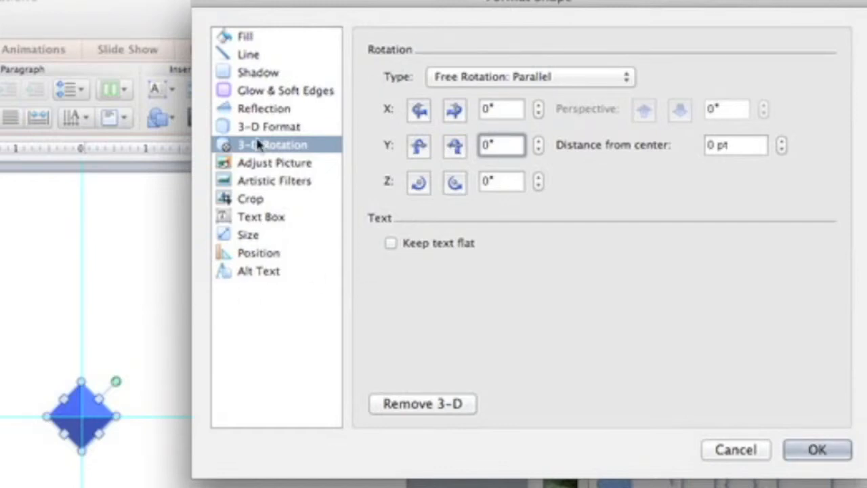
Step: Apply the Dark Edge surface material to the diamond in its 3-D formatting
{"action": "left_click", "coordinate": [325, 127]}
{"action": "left_click", "coordinate": [595, 29]}
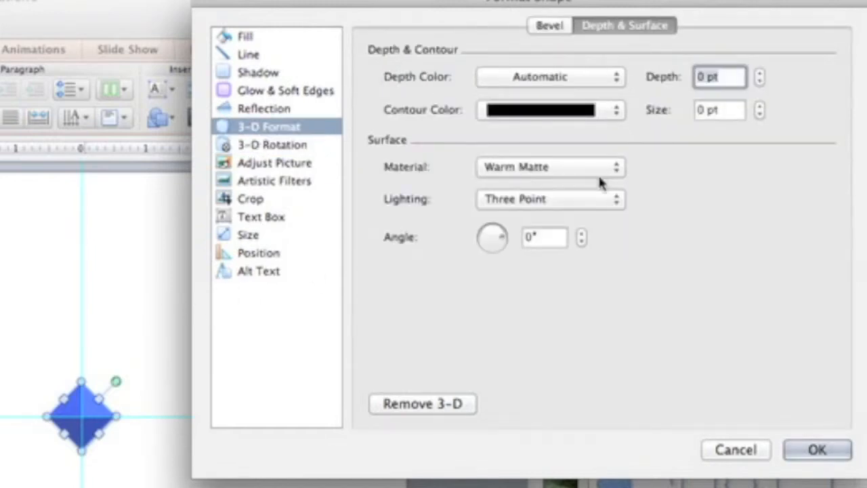
{"action": "left_click", "coordinate": [580, 170]}
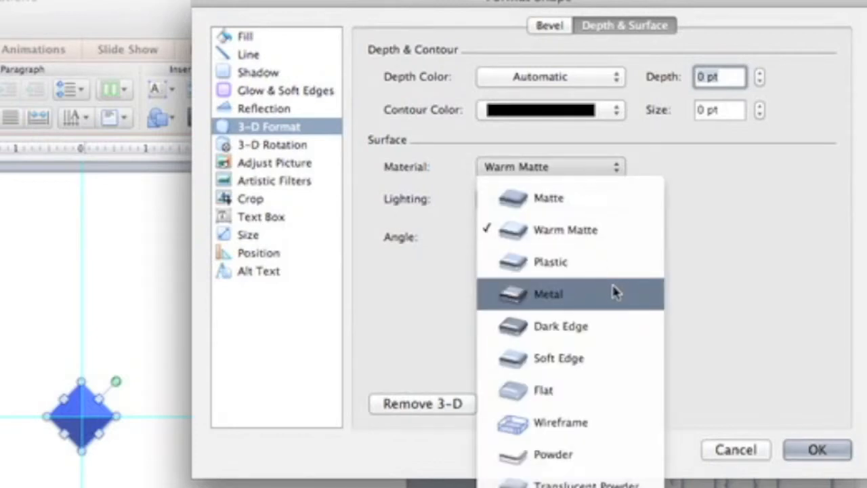
{"action": "left_click", "coordinate": [600, 326]}
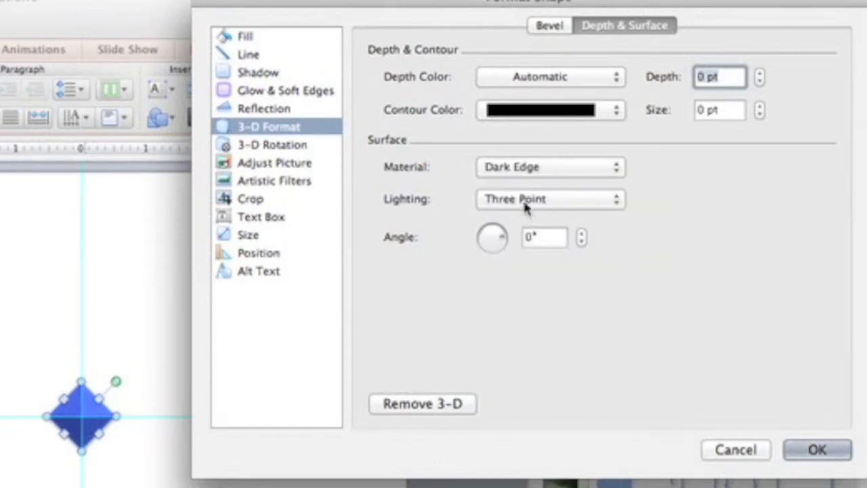
Step: Try the Soft Edge, Matte and Metal surface materials on the diamond, then return to Dark Edge
{"action": "left_click", "coordinate": [525, 168]}
{"action": "left_click", "coordinate": [561, 357]}
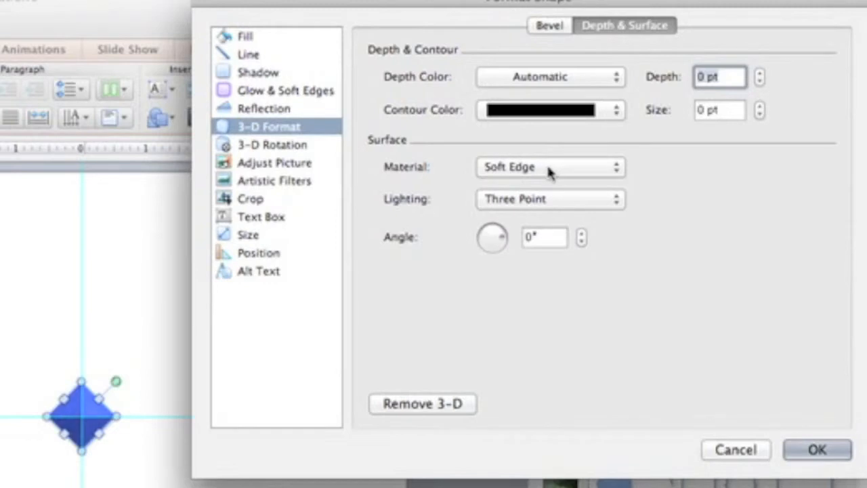
{"action": "left_click", "coordinate": [526, 168]}
{"action": "left_click", "coordinate": [552, 198]}
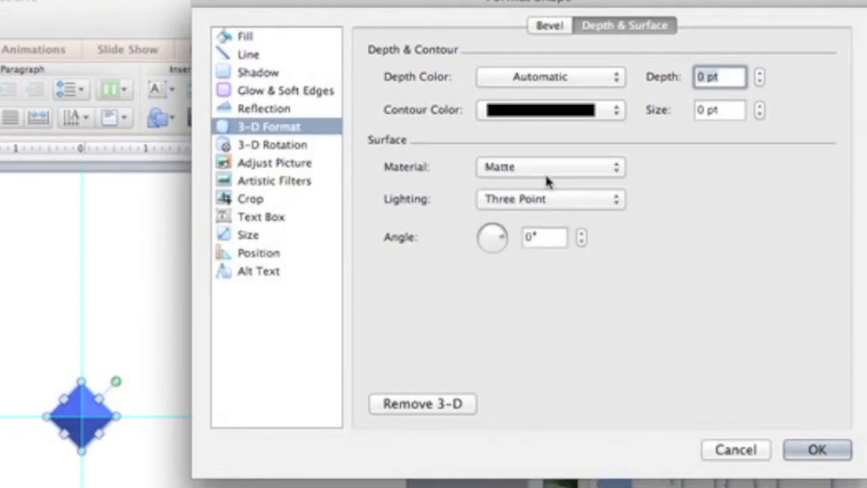
{"action": "left_click", "coordinate": [537, 166]}
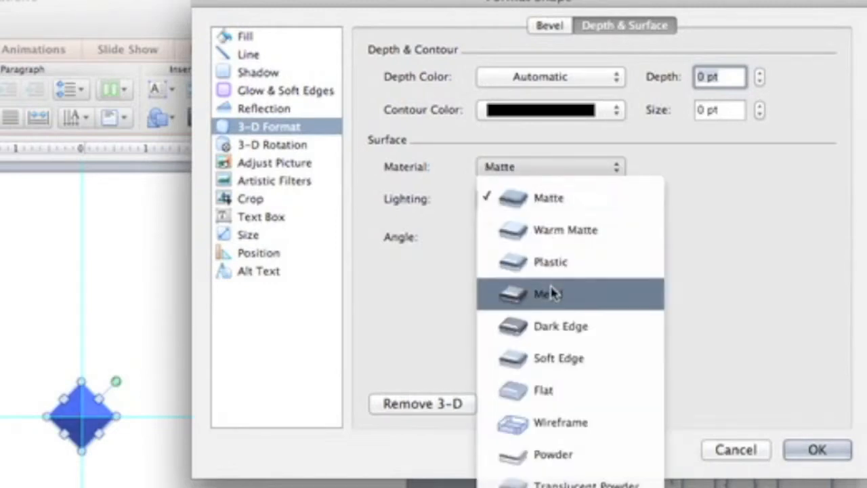
{"action": "left_click", "coordinate": [553, 291]}
{"action": "left_click", "coordinate": [521, 167]}
{"action": "left_click", "coordinate": [566, 299]}
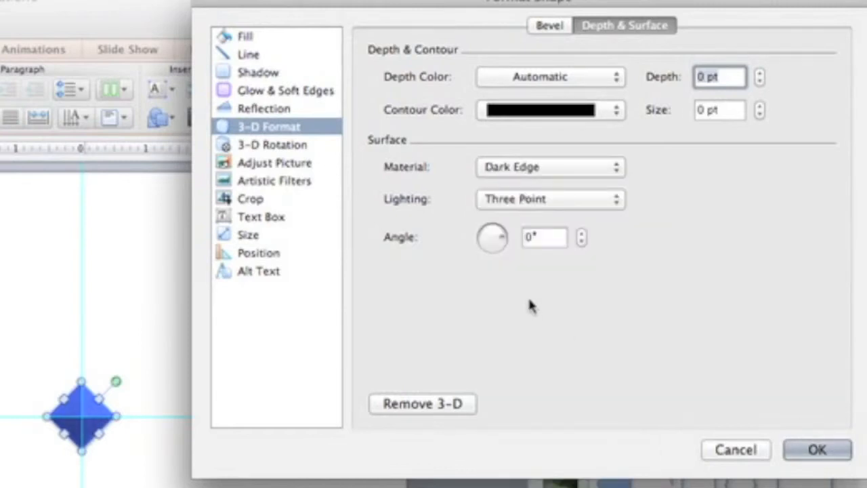
Step: Set the diamond's surface lighting angle to 346°
{"action": "left_click", "coordinate": [507, 242]}
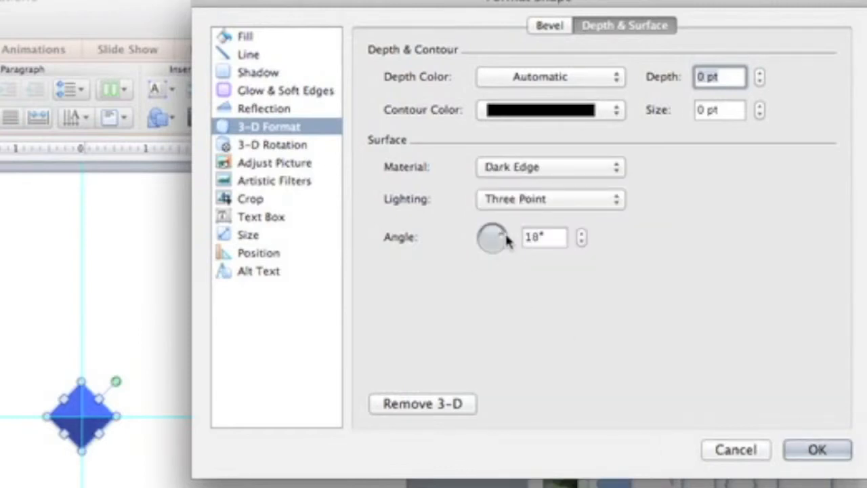
{"action": "left_click_drag", "start_coordinate": [505, 237], "coordinate": [504, 238]}
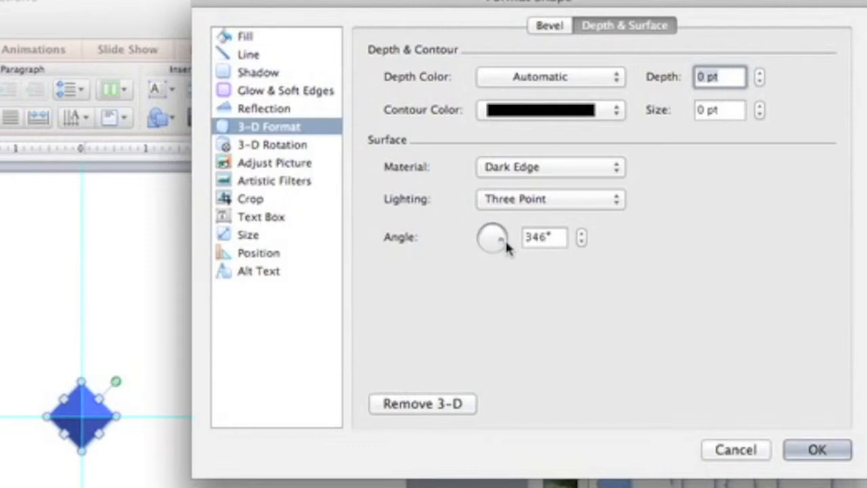
Step: Compare lighting presets such as Balance, Soft and Flood on the diamond, restore Three Point, and apply the shape formatting
{"action": "left_click", "coordinate": [520, 202]}
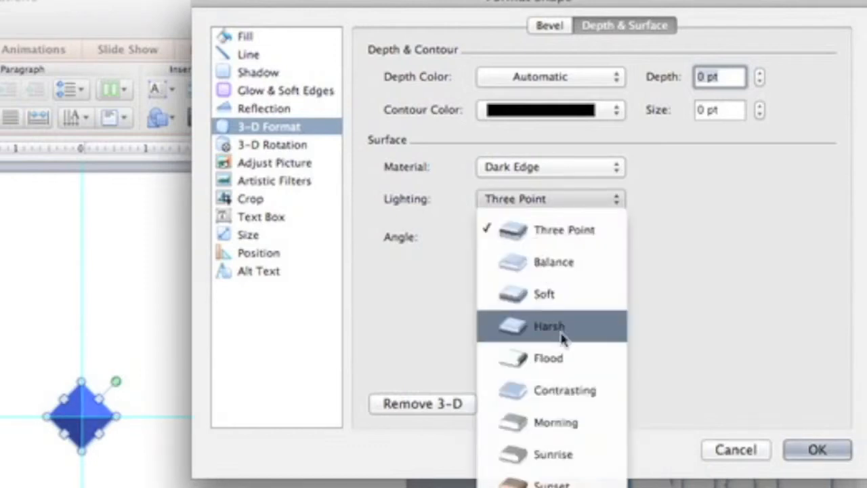
{"action": "left_click", "coordinate": [544, 229]}
{"action": "left_click", "coordinate": [501, 198]}
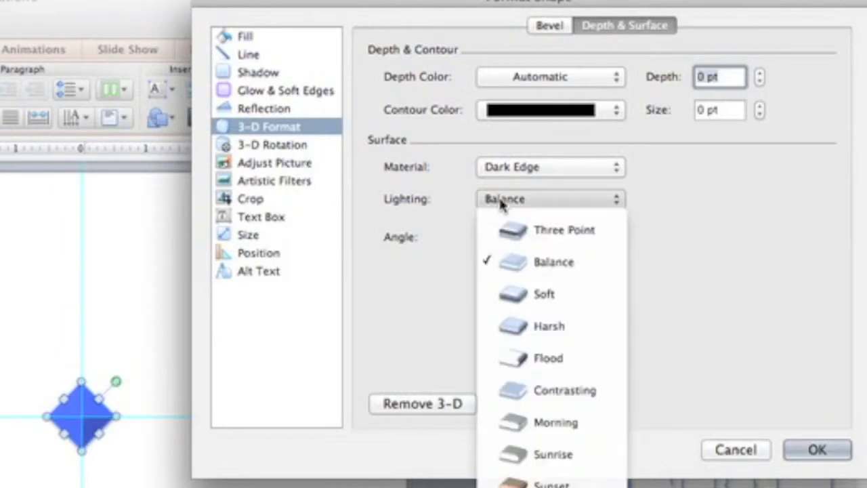
{"action": "left_click", "coordinate": [516, 267]}
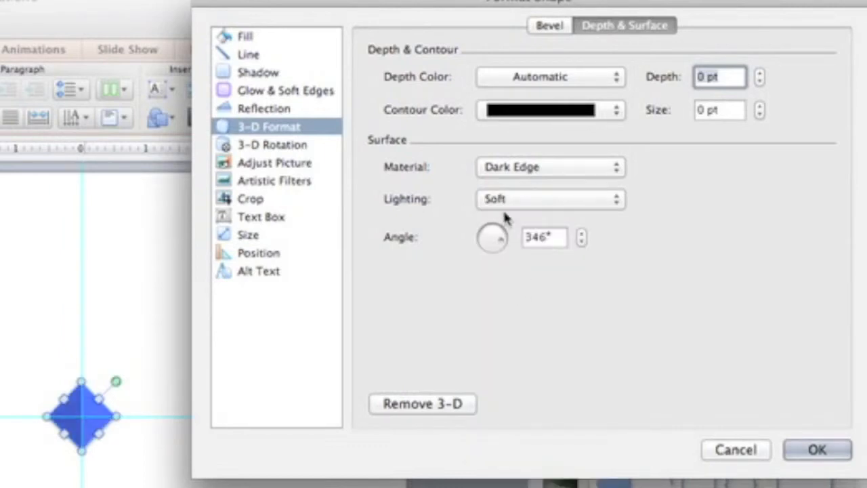
{"action": "left_click", "coordinate": [504, 204]}
{"action": "left_click", "coordinate": [536, 327]}
{"action": "left_click", "coordinate": [534, 201]}
{"action": "left_click", "coordinate": [541, 358]}
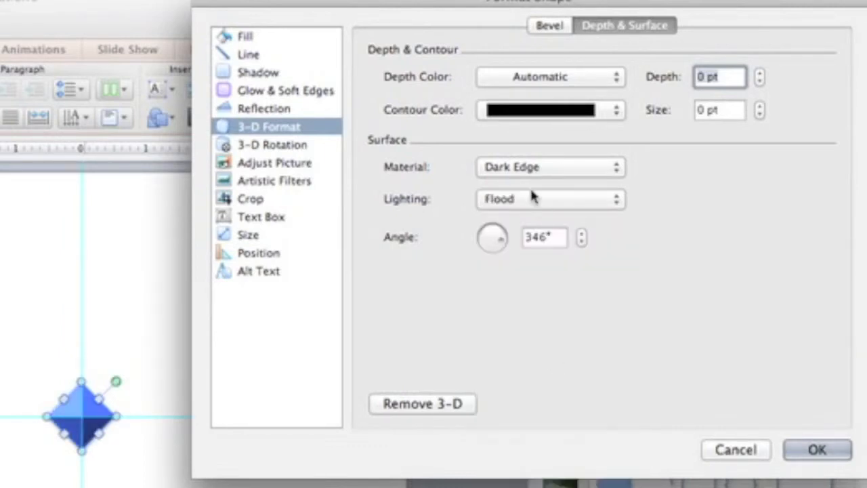
{"action": "left_click", "coordinate": [535, 200]}
{"action": "left_click", "coordinate": [580, 486]}
{"action": "left_click", "coordinate": [516, 200]}
{"action": "left_click", "coordinate": [567, 486]}
{"action": "left_click", "coordinate": [567, 201]}
{"action": "left_click", "coordinate": [569, 230]}
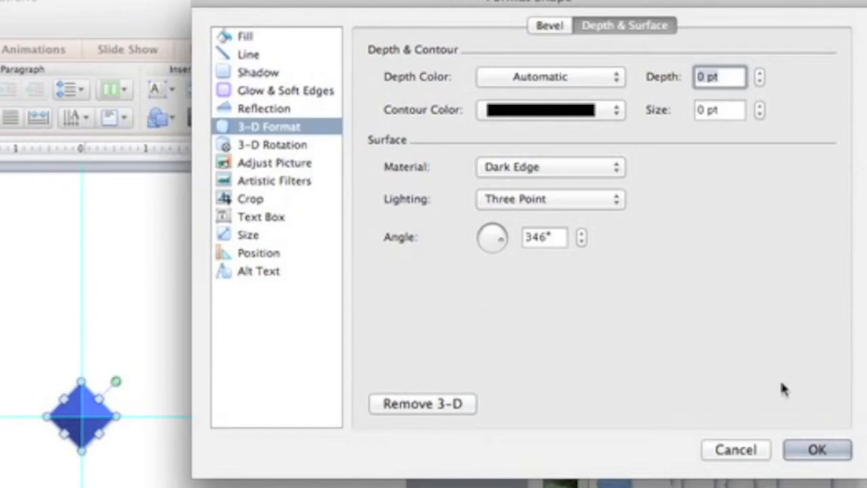
{"action": "left_click", "coordinate": [819, 449]}
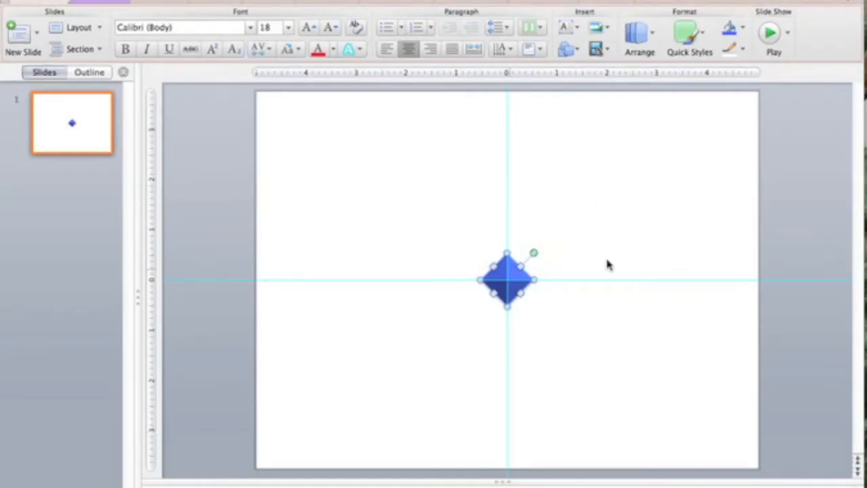
Step: Duplicate the diamond, enlarge the copy to about 0.91" wide by 0.88" high, and centre it over the original on the guides
{"action": "left_click", "coordinate": [608, 266]}
{"action": "left_click", "coordinate": [513, 273]}
{"action": "left_click_drag", "start_coordinate": [507, 283], "coordinate": [568, 180]}
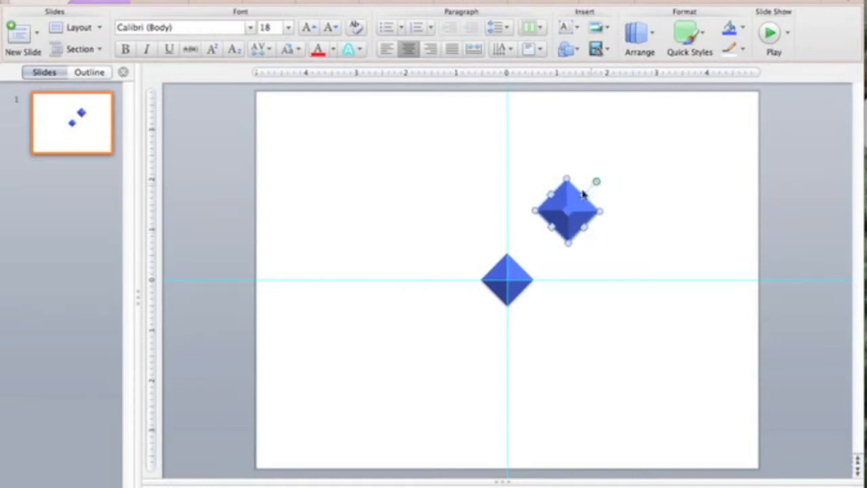
{"action": "left_click_drag", "start_coordinate": [568, 206], "coordinate": [510, 276]}
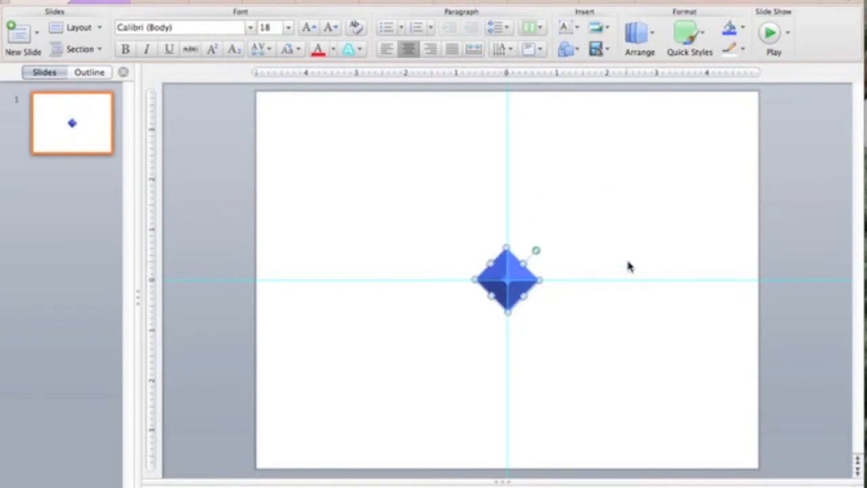
{"action": "key", "text": "Right"}
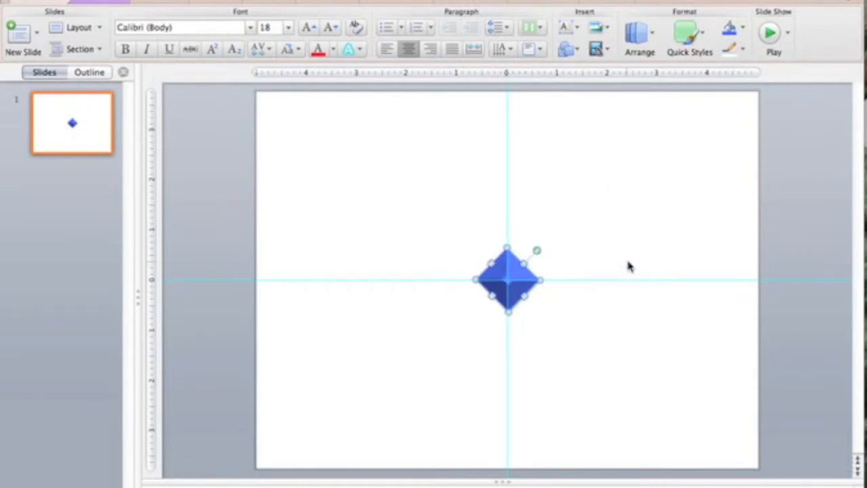
{"action": "key", "text": "Down"}
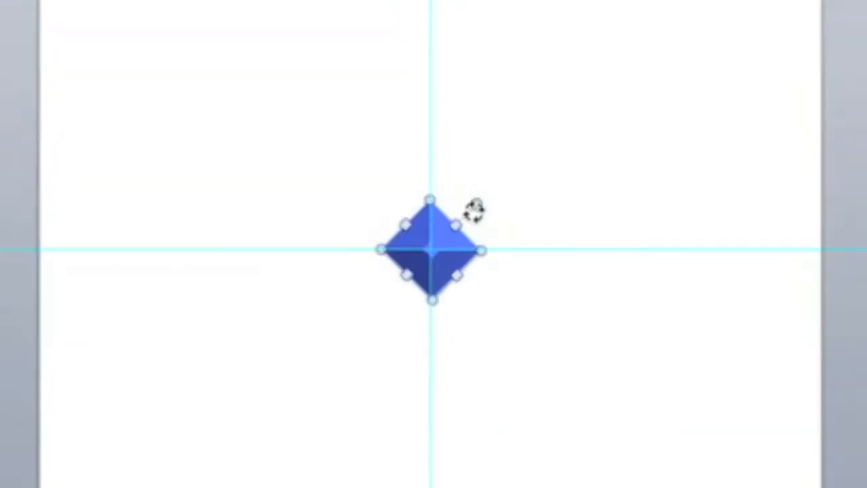
Step: Rotate the larger diamond to about 52°
{"action": "left_click_drag", "start_coordinate": [534, 253], "coordinate": [536, 255]}
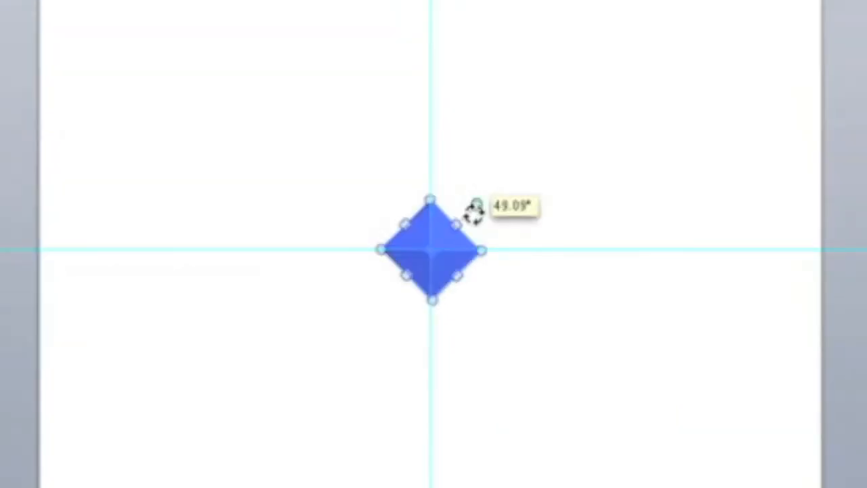
{"action": "mouse_move", "coordinate": [474, 212]}
{"action": "left_mouse_down"}
{"action": "mouse_move", "coordinate": [481, 192]}
{"action": "mouse_move", "coordinate": [487, 208]}
{"action": "left_mouse_up"}
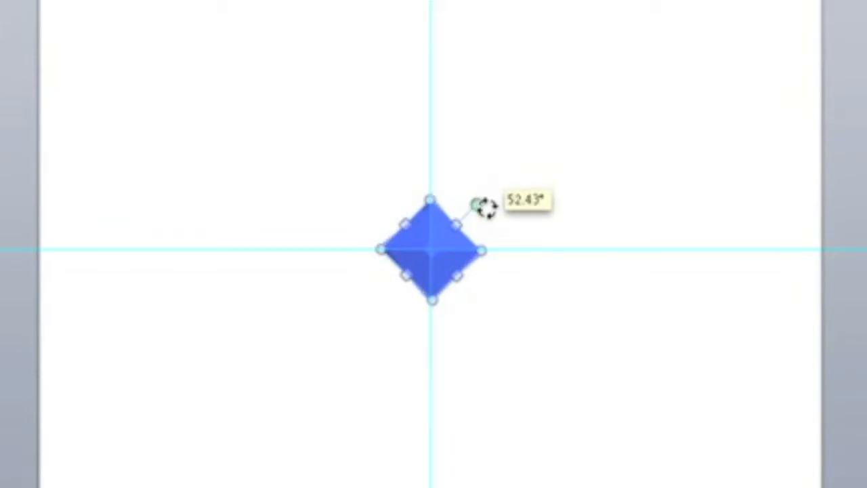
{"action": "left_click_drag", "start_coordinate": [487, 208], "coordinate": [487, 208]}
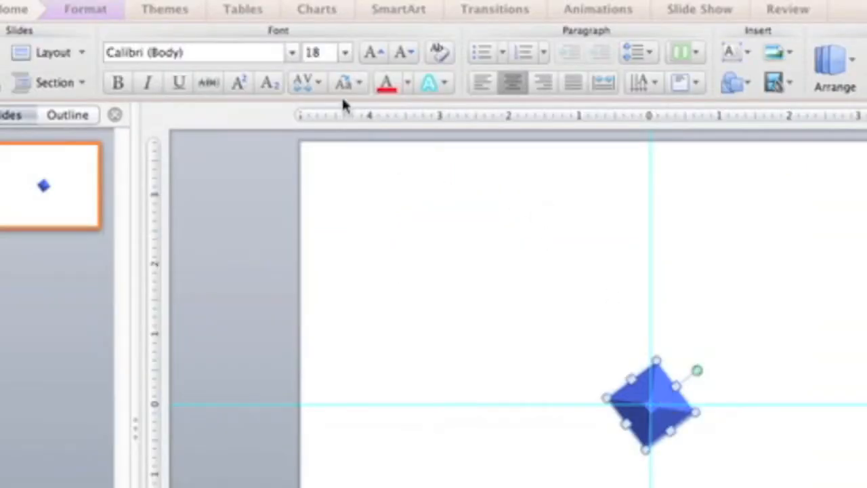
Step: Fill the rotated 0.91" diamond with the second saved blue swatch
{"action": "left_click", "coordinate": [88, 10]}
{"action": "left_click", "coordinate": [231, 54]}
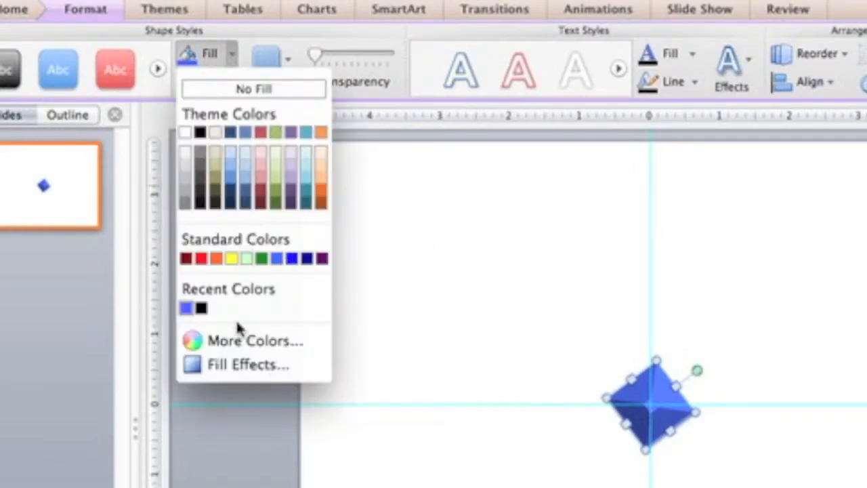
{"action": "left_click", "coordinate": [219, 344]}
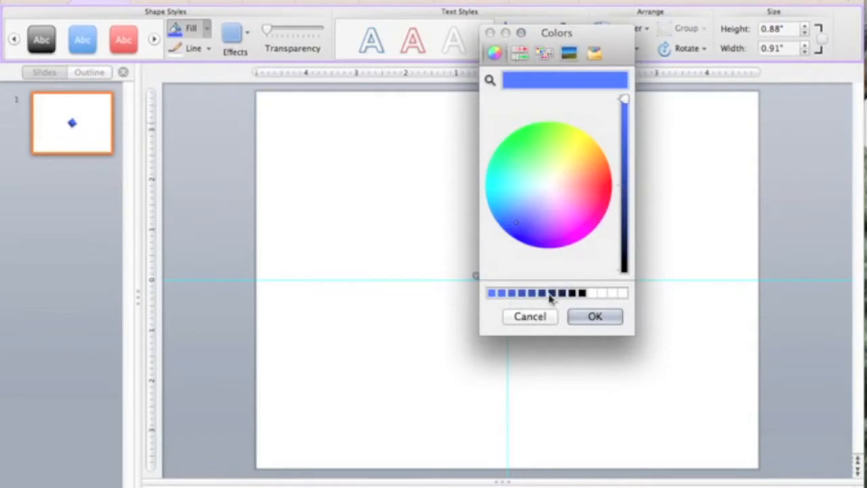
{"action": "left_click", "coordinate": [501, 293]}
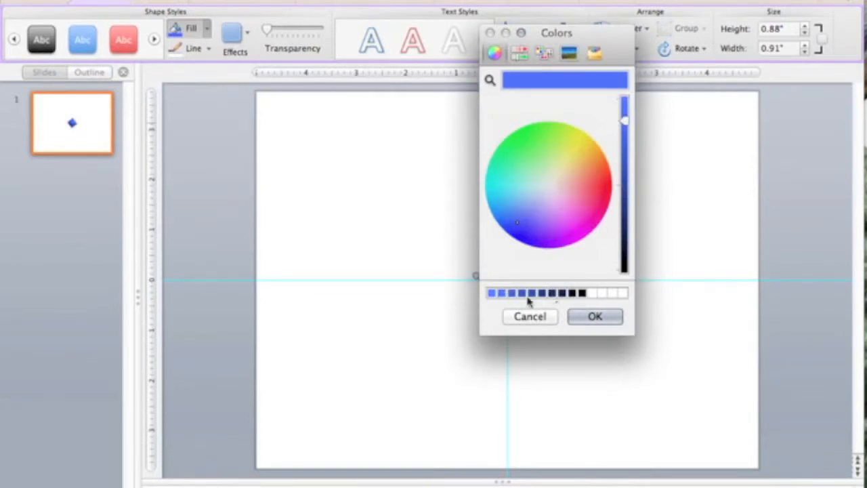
{"action": "left_click", "coordinate": [594, 317]}
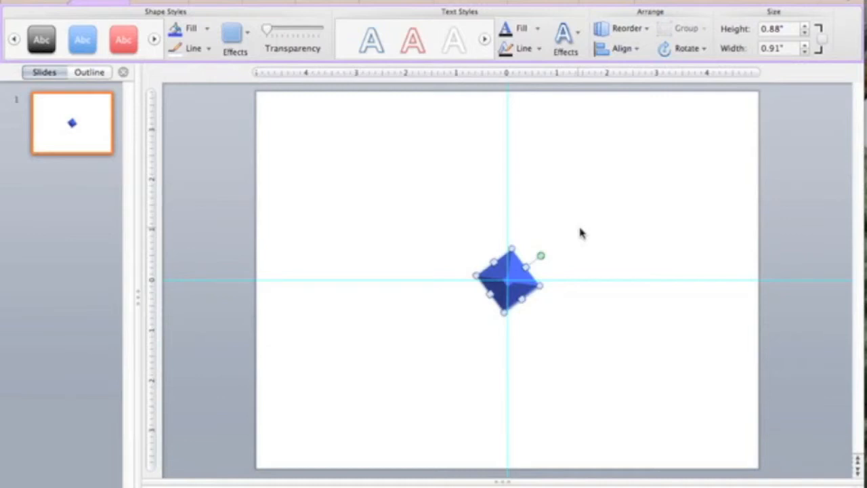
Step: Duplicate the diamond, enlarge the copy to about 1.1" wide by 1.11" high, centre it on the guides and rotate it slightly clockwise
{"action": "left_click_drag", "start_coordinate": [507, 272], "coordinate": [594, 213]}
{"action": "left_click_drag", "start_coordinate": [590, 191], "coordinate": [592, 182]}
{"action": "left_click_drag", "start_coordinate": [584, 215], "coordinate": [509, 285]}
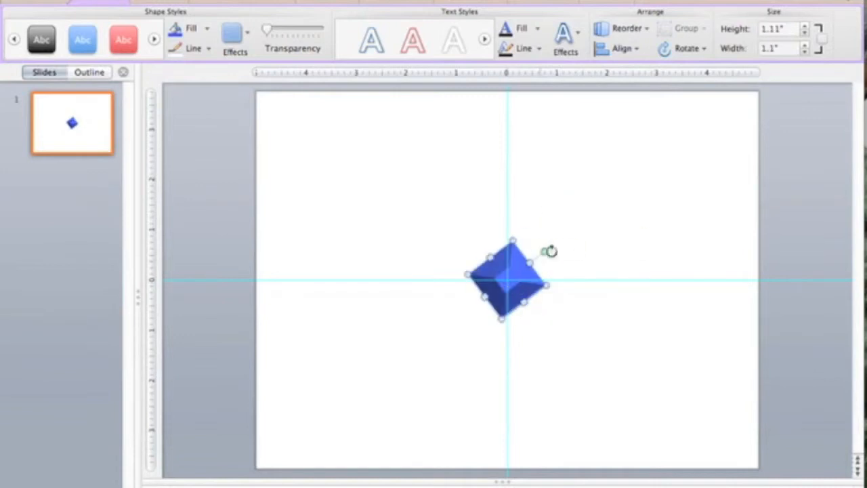
{"action": "left_click_drag", "start_coordinate": [540, 246], "coordinate": [545, 253]}
Step: Duplicate the 1.1" diamond, move the copy clear of the stack and enlarge it
{"action": "left_click_drag", "start_coordinate": [508, 281], "coordinate": [603, 205]}
{"action": "left_click", "coordinate": [504, 271]}
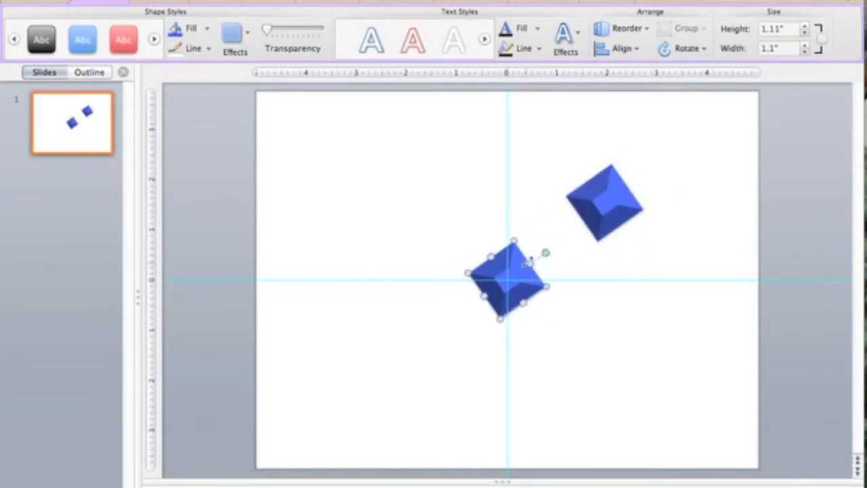
{"action": "left_click", "coordinate": [608, 199]}
{"action": "left_click_drag", "start_coordinate": [611, 164], "coordinate": [644, 153]}
Step: Fill the enlarged copy with a darker saved blue, centre it over the stack and rotate it slightly clockwise
{"action": "left_click", "coordinate": [195, 31]}
{"action": "left_click", "coordinate": [528, 313]}
{"action": "left_click_drag", "start_coordinate": [611, 199], "coordinate": [511, 283]}
{"action": "left_click_drag", "start_coordinate": [544, 242], "coordinate": [553, 253]}
Step: Duplicate the newest diamond, move the copy clear of the stack and fill it with the fourth saved blue swatch
{"action": "key", "text": "super+d"}
{"action": "left_click_drag", "start_coordinate": [520, 284], "coordinate": [603, 206]}
{"action": "left_click", "coordinate": [208, 30]}
{"action": "left_click", "coordinate": [207, 254]}
{"action": "left_click", "coordinate": [522, 294]}
{"action": "left_click", "coordinate": [578, 320]}
Step: Change the copy's fill to the fifth saved blue swatch
{"action": "left_click", "coordinate": [208, 31]}
{"action": "left_click", "coordinate": [207, 254]}
{"action": "left_click", "coordinate": [530, 294]}
{"action": "left_click", "coordinate": [584, 317]}
Step: Enlarge the copy to about 1.71" wide by 1.72" high, centre it on the guides and rotate it further clockwise
{"action": "left_click", "coordinate": [611, 166]}
{"action": "left_click_drag", "start_coordinate": [611, 167], "coordinate": [630, 116]}
{"action": "left_click_drag", "start_coordinate": [667, 143], "coordinate": [660, 123]}
{"action": "left_click_drag", "start_coordinate": [639, 169], "coordinate": [533, 275]}
{"action": "left_click_drag", "start_coordinate": [551, 235], "coordinate": [561, 254]}
Step: Duplicate the 1.71" diamond, move the copy clear of the stack and fill it with the sixth saved blue swatch
{"action": "key", "text": "super+d"}
{"action": "left_click_drag", "start_coordinate": [534, 290], "coordinate": [615, 198]}
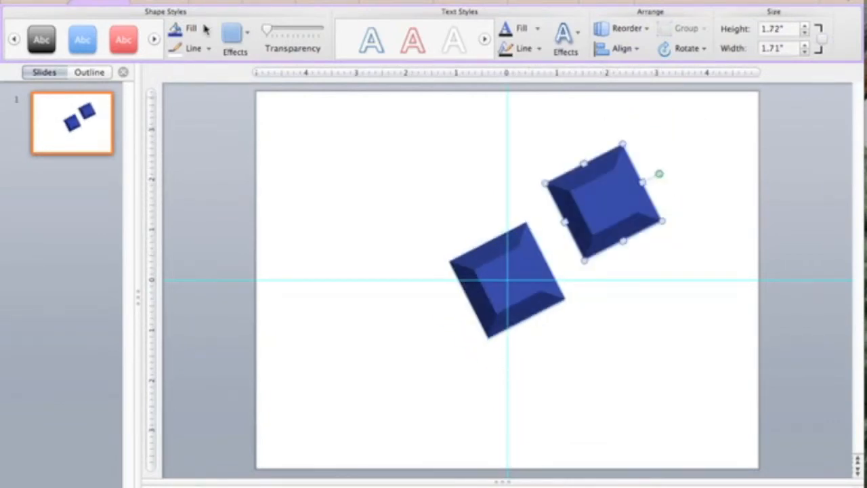
{"action": "left_click", "coordinate": [207, 29]}
{"action": "left_click", "coordinate": [198, 235]}
{"action": "left_click", "coordinate": [542, 294]}
{"action": "left_click", "coordinate": [595, 317]}
Step: Enlarge the copy to about 2.06" wide by 2.08" high, centre it on the guides and rotate it slightly past the diamond beneath
{"action": "left_click_drag", "start_coordinate": [659, 173], "coordinate": [655, 149]}
{"action": "left_click_drag", "start_coordinate": [604, 142], "coordinate": [604, 116]}
{"action": "left_click_drag", "start_coordinate": [654, 140], "coordinate": [653, 135]}
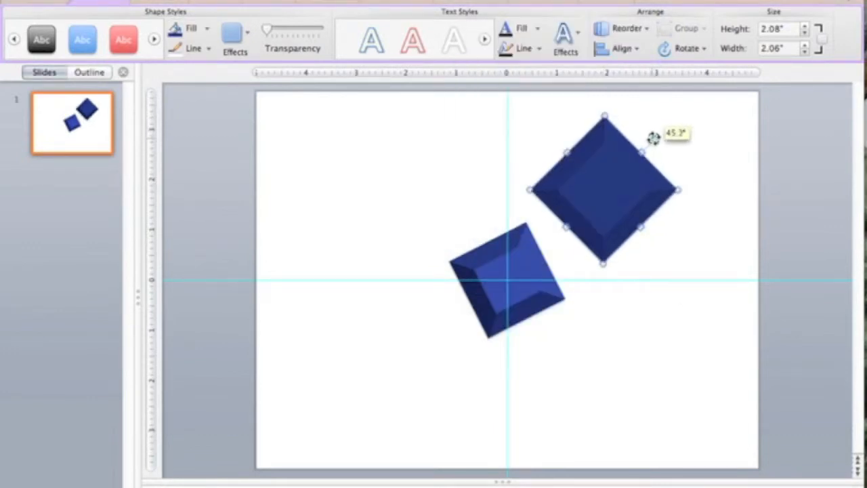
{"action": "left_click_drag", "start_coordinate": [638, 204], "coordinate": [542, 294]}
{"action": "left_click_drag", "start_coordinate": [558, 230], "coordinate": [575, 244]}
Step: Duplicate the 2.06" diamond, move the copy clear of the stack and fill it with a darker saved blue
{"action": "key", "text": "super+d"}
{"action": "left_click_drag", "start_coordinate": [518, 290], "coordinate": [639, 197]}
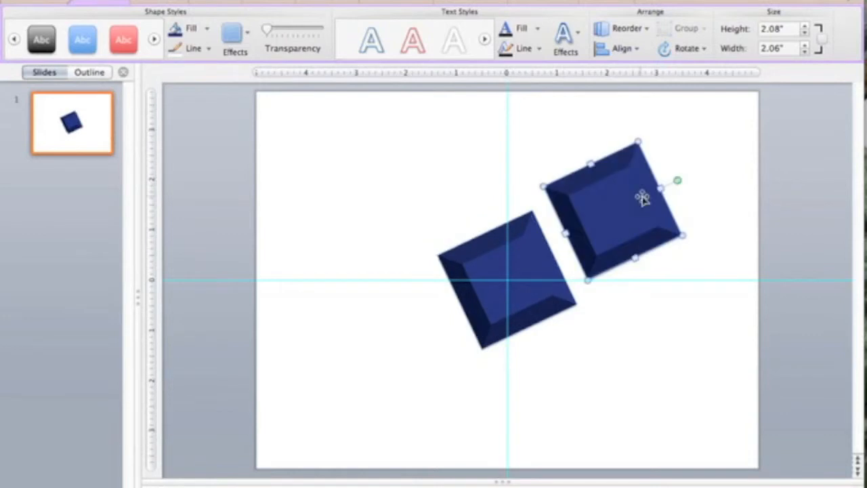
{"action": "left_click", "coordinate": [206, 29]}
{"action": "left_click", "coordinate": [223, 232]}
{"action": "left_click", "coordinate": [594, 317]}
Step: Enlarge the copy to about 2.76" wide by 2.7" high, centre it on the guides and rotate it further clockwise
{"action": "left_click_drag", "start_coordinate": [679, 178], "coordinate": [674, 150]}
{"action": "left_click_drag", "start_coordinate": [614, 136], "coordinate": [614, 111]}
{"action": "left_click_drag", "start_coordinate": [671, 142], "coordinate": [670, 143]}
{"action": "left_click_drag", "start_coordinate": [628, 188], "coordinate": [522, 268]}
{"action": "left_click_drag", "start_coordinate": [564, 223], "coordinate": [586, 242]}
{"action": "left_click_drag", "start_coordinate": [535, 196], "coordinate": [541, 178]}
{"action": "mouse_move", "coordinate": [587, 231]}
{"action": "left_mouse_down"}
{"action": "mouse_move", "coordinate": [588, 242]}
{"action": "mouse_move", "coordinate": [578, 199]}
{"action": "mouse_move", "coordinate": [584, 248]}
{"action": "left_mouse_up"}
Step: Duplicate the 2.76" diamond, move the copy clear of the stack and fill it with a dark navy saved swatch
{"action": "key", "text": "super+d"}
{"action": "left_click_drag", "start_coordinate": [491, 300], "coordinate": [654, 234]}
{"action": "left_click", "coordinate": [206, 28]}
{"action": "left_click", "coordinate": [223, 234]}
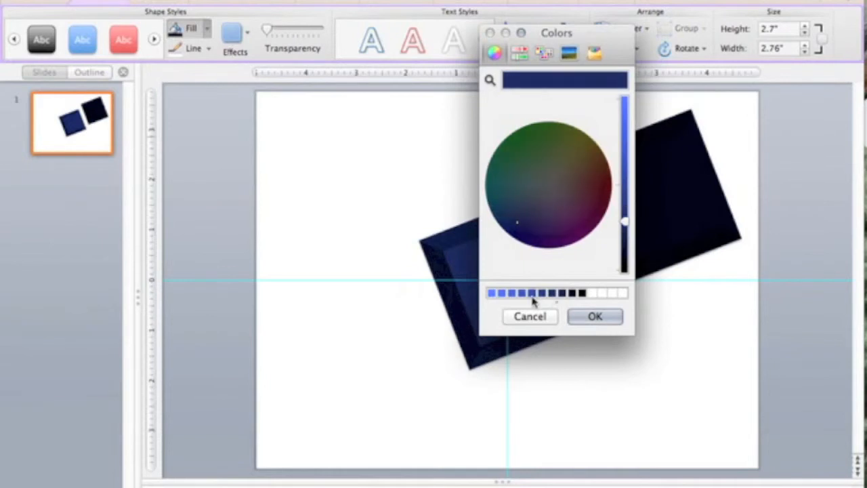
{"action": "left_click", "coordinate": [595, 316]}
Step: Enlarge the navy copy to about 3.63" wide by 3.61" high, centre it on the guides and rotate it further clockwise
{"action": "left_click_drag", "start_coordinate": [734, 167], "coordinate": [718, 130]}
{"action": "left_click_drag", "start_coordinate": [679, 178], "coordinate": [534, 258]}
{"action": "left_click_drag", "start_coordinate": [507, 168], "coordinate": [507, 168]}
{"action": "left_click_drag", "start_coordinate": [508, 201], "coordinate": [546, 175]}
{"action": "left_click_drag", "start_coordinate": [545, 159], "coordinate": [546, 115]}
{"action": "left_click_drag", "start_coordinate": [561, 208], "coordinate": [522, 255]}
{"action": "left_click_drag", "start_coordinate": [562, 228], "coordinate": [581, 177]}
{"action": "left_click_drag", "start_coordinate": [525, 113], "coordinate": [523, 95]}
{"action": "left_click_drag", "start_coordinate": [553, 196], "coordinate": [538, 259]}
{"action": "left_click_drag", "start_coordinate": [589, 209], "coordinate": [617, 242]}
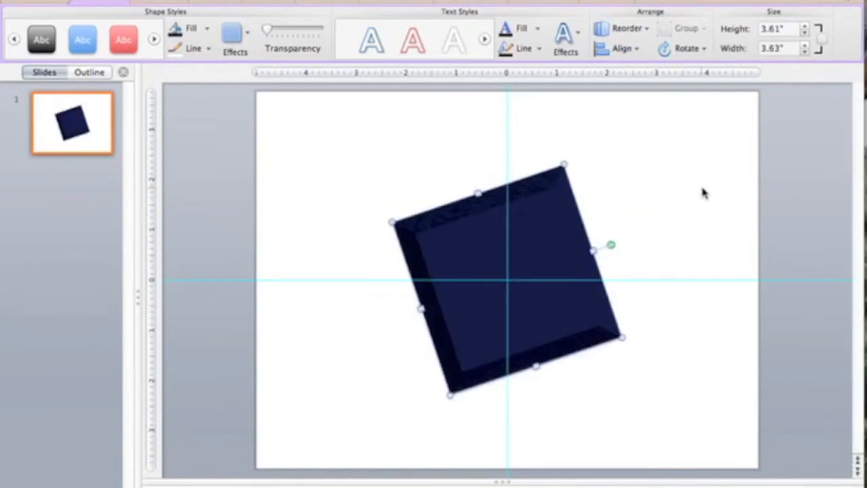
{"action": "left_click", "coordinate": [681, 217]}
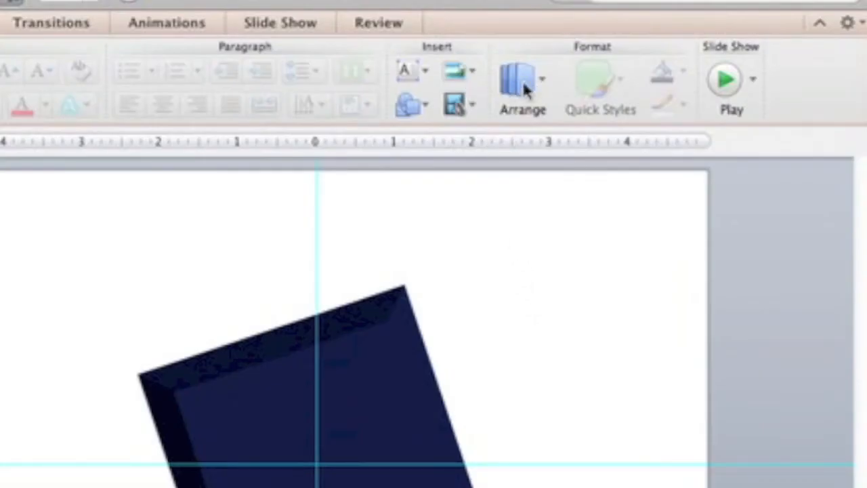
Step: Reorder the diamond layers from the largest, darkest at the back to the smallest, lightest at the front
{"action": "left_click", "coordinate": [521, 79]}
{"action": "left_click", "coordinate": [591, 147]}
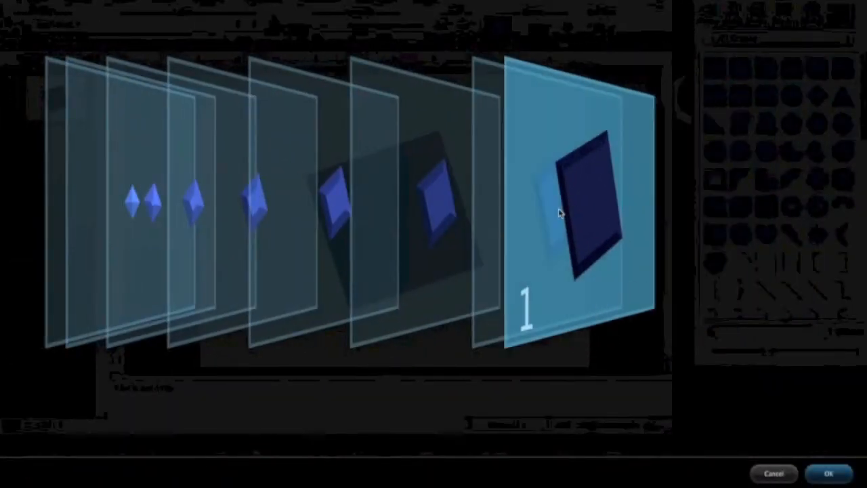
{"action": "left_click_drag", "start_coordinate": [559, 214], "coordinate": [4, 208]}
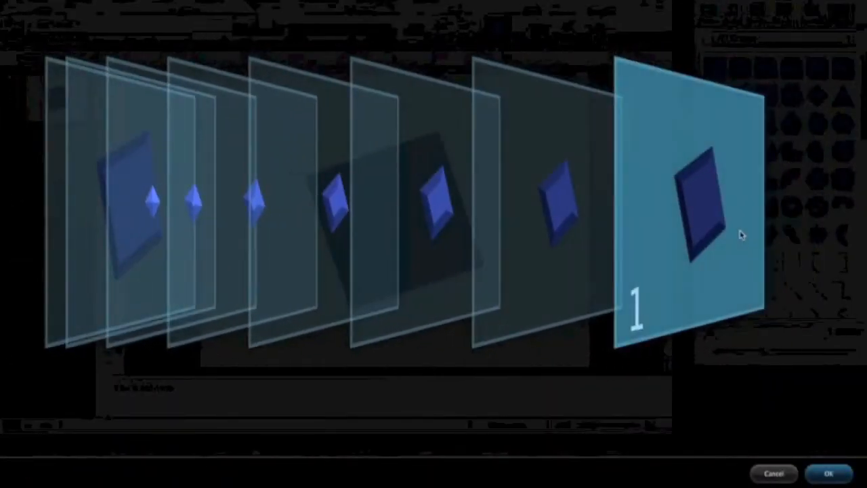
{"action": "left_click_drag", "start_coordinate": [741, 234], "coordinate": [216, 226]}
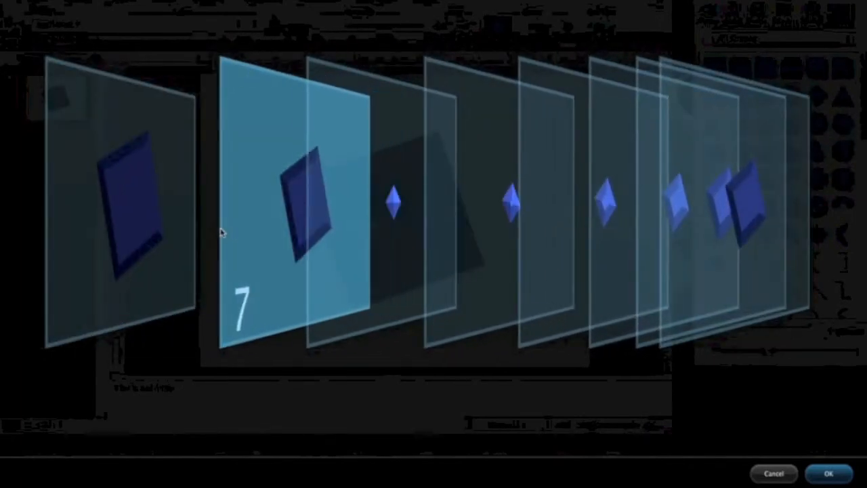
{"action": "left_click_drag", "start_coordinate": [344, 244], "coordinate": [665, 229]}
{"action": "left_click_drag", "start_coordinate": [304, 224], "coordinate": [741, 215]}
{"action": "mouse_move", "coordinate": [615, 213]}
{"action": "left_mouse_down"}
{"action": "mouse_move", "coordinate": [341, 210]}
{"action": "mouse_move", "coordinate": [640, 205]}
{"action": "mouse_move", "coordinate": [620, 199]}
{"action": "left_mouse_up"}
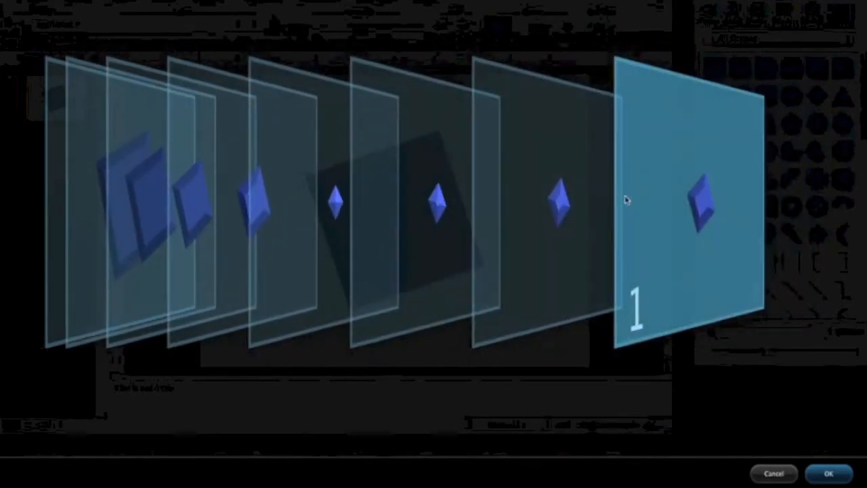
{"action": "left_click_drag", "start_coordinate": [694, 202], "coordinate": [741, 213]}
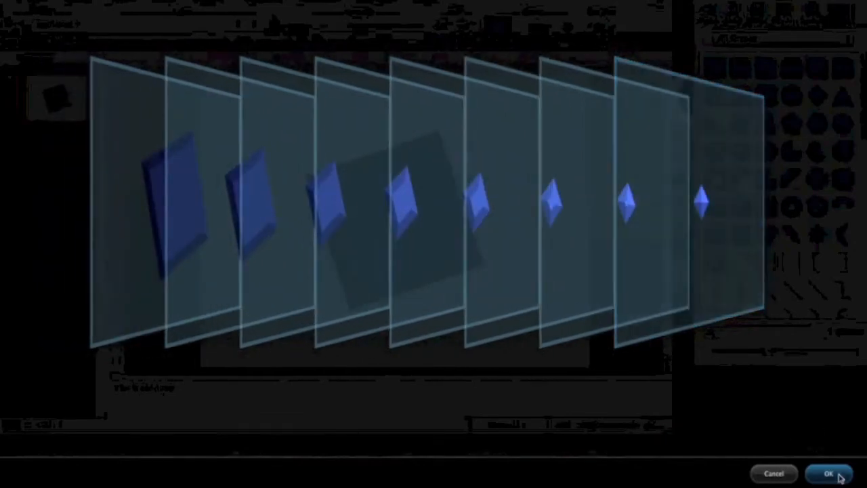
{"action": "left_click", "coordinate": [840, 478]}
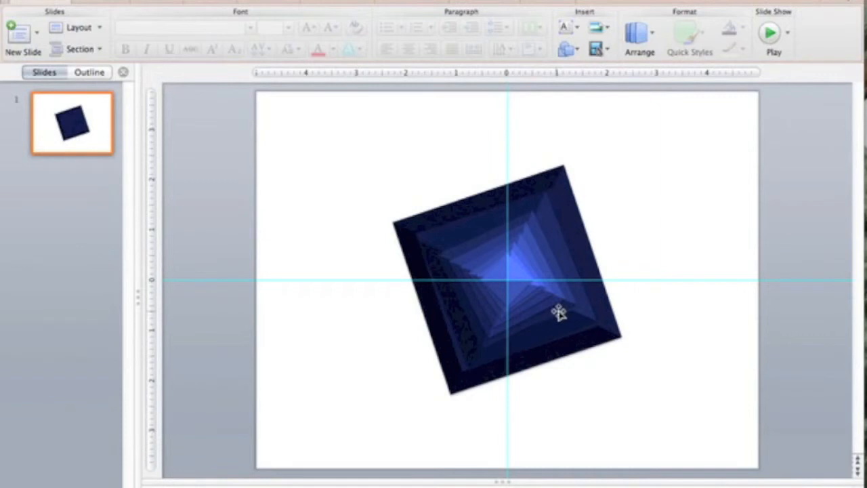
Step: Rotate the second-smallest diamond slightly counter-clockwise
{"action": "left_click", "coordinate": [519, 262]}
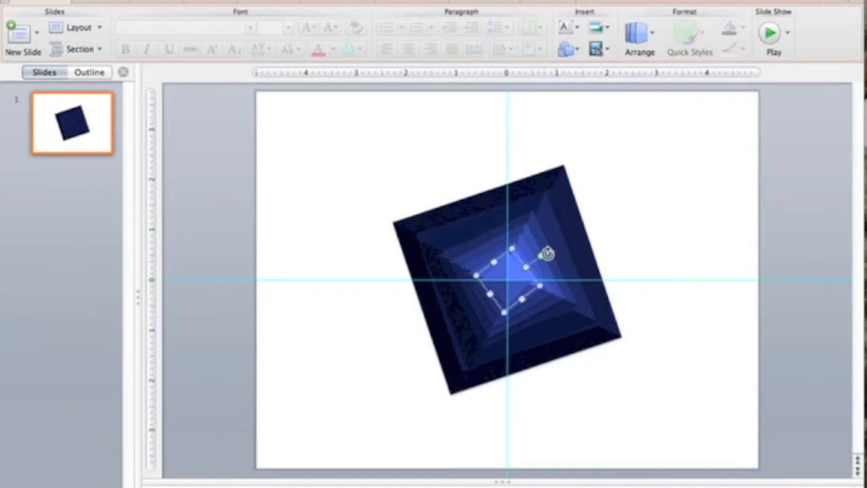
{"action": "left_click_drag", "start_coordinate": [542, 253], "coordinate": [542, 252]}
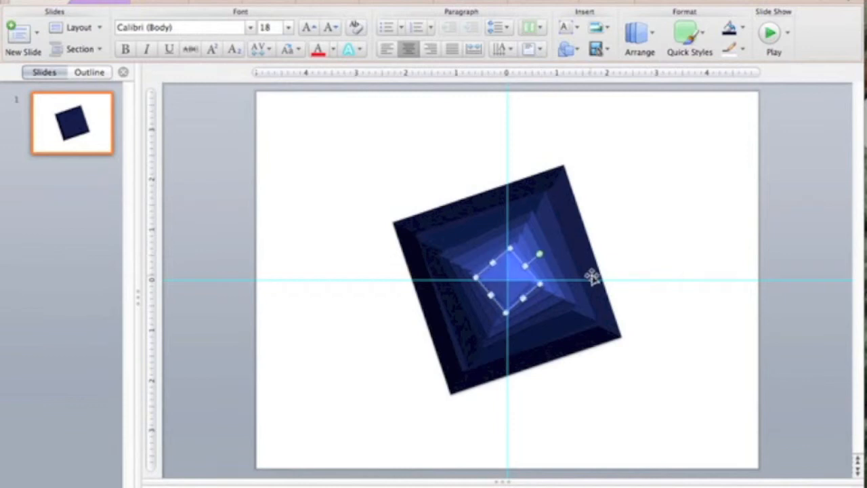
{"action": "left_click", "coordinate": [625, 243]}
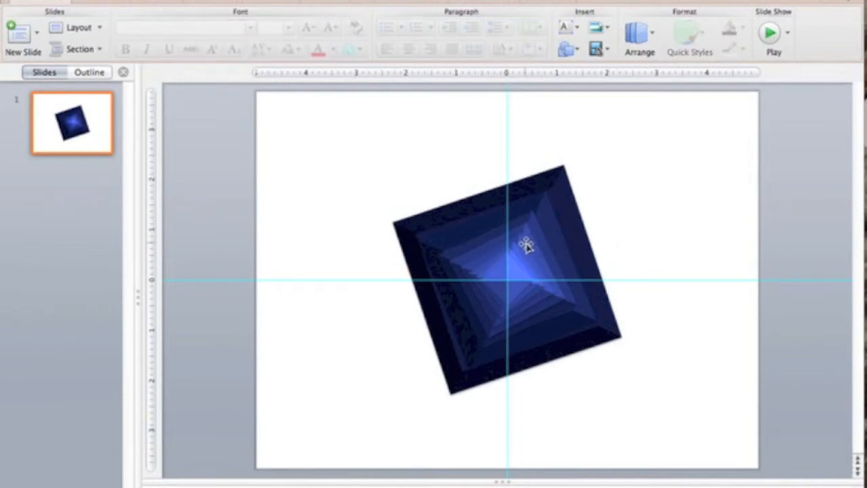
Step: Fine-tune the rotation of the remaining diamonds, turning the outermost ones further clockwise so their corners fan out in a spiral
{"action": "left_click", "coordinate": [526, 245]}
{"action": "left_click_drag", "start_coordinate": [566, 249], "coordinate": [616, 263]}
{"action": "left_click", "coordinate": [531, 267]}
{"action": "left_click", "coordinate": [525, 271]}
{"action": "left_click", "coordinate": [534, 254]}
{"action": "left_click", "coordinate": [539, 249]}
{"action": "left_click", "coordinate": [552, 247]}
{"action": "left_click", "coordinate": [548, 252]}
{"action": "left_click", "coordinate": [562, 252]}
{"action": "left_click", "coordinate": [635, 262]}
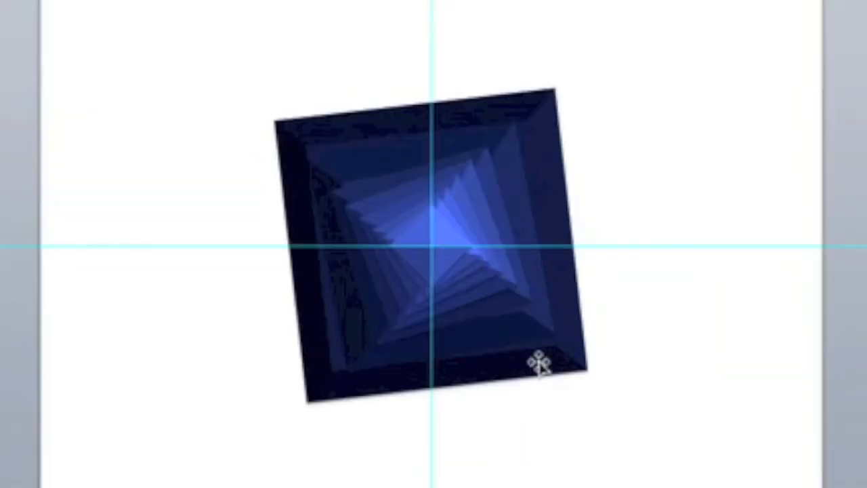
Step: Open the largest diamond's shape formatting and set its top bevel width to 36 pt
{"action": "left_click", "coordinate": [537, 362]}
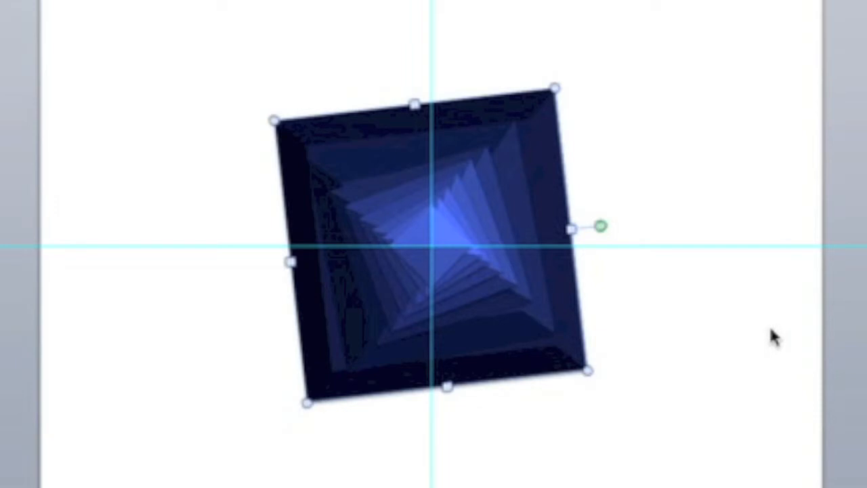
{"action": "right_click", "coordinate": [567, 359]}
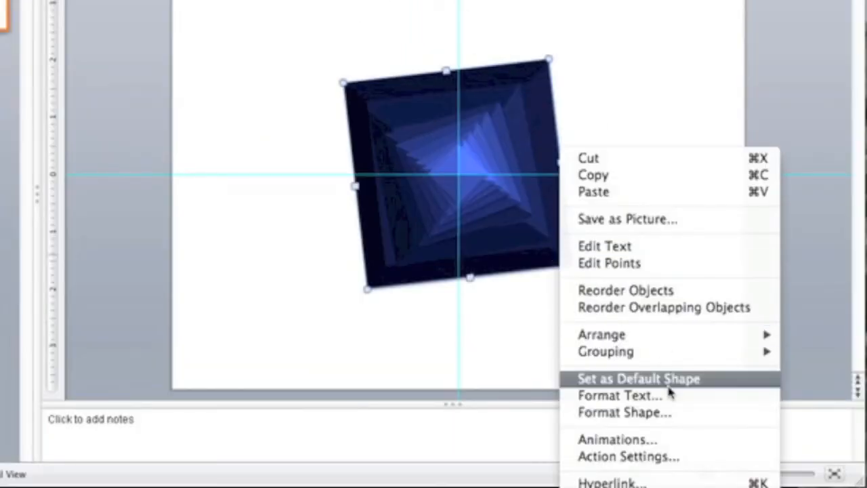
{"action": "left_click", "coordinate": [670, 411]}
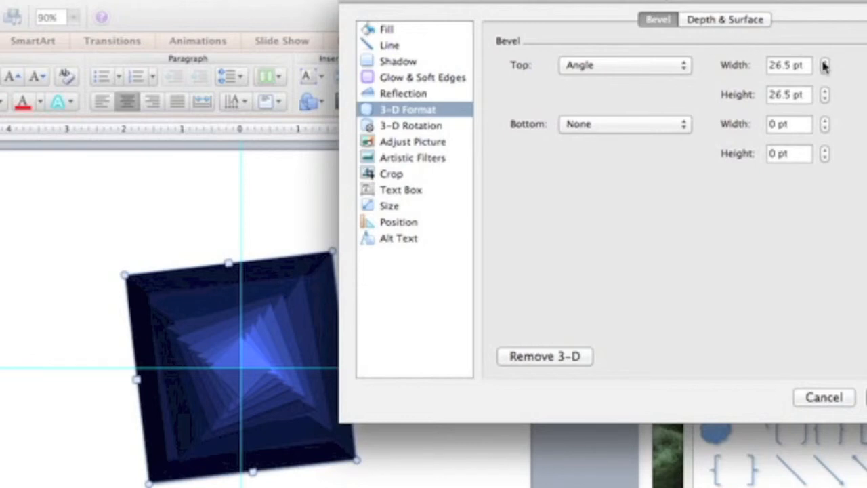
{"action": "left_click", "coordinate": [824, 63]}
{"action": "left_click", "coordinate": [825, 63]}
{"action": "left_click", "coordinate": [825, 63]}
{"action": "left_click", "coordinate": [824, 63]}
{"action": "left_click", "coordinate": [824, 63]}
{"action": "left_click", "coordinate": [825, 63]}
{"action": "left_click", "coordinate": [825, 63]}
{"action": "left_click", "coordinate": [825, 63]}
{"action": "left_click", "coordinate": [825, 63]}
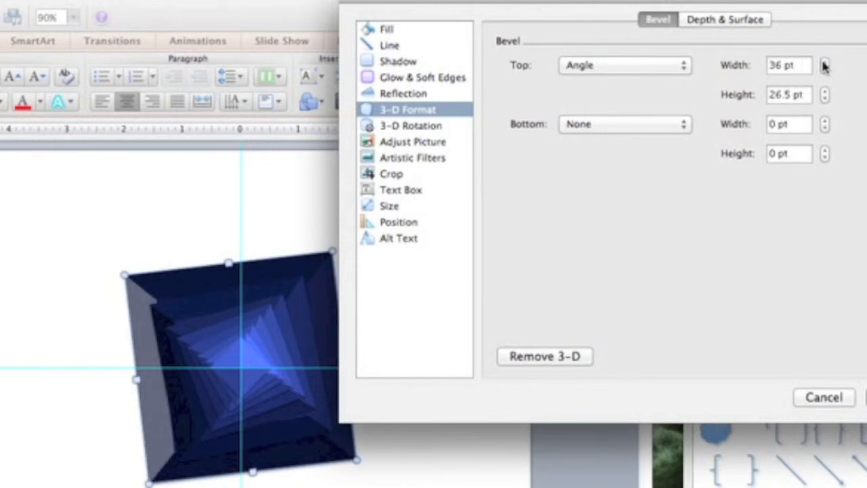
Step: Set the largest diamond's top bevel height to 31.5 pt and its width to 38.5 pt
{"action": "left_click", "coordinate": [825, 92]}
{"action": "left_click", "coordinate": [824, 92]}
{"action": "left_click", "coordinate": [824, 92]}
{"action": "left_click", "coordinate": [825, 92]}
{"action": "left_click", "coordinate": [824, 63]}
{"action": "left_click", "coordinate": [824, 63]}
{"action": "left_click", "coordinate": [824, 63]}
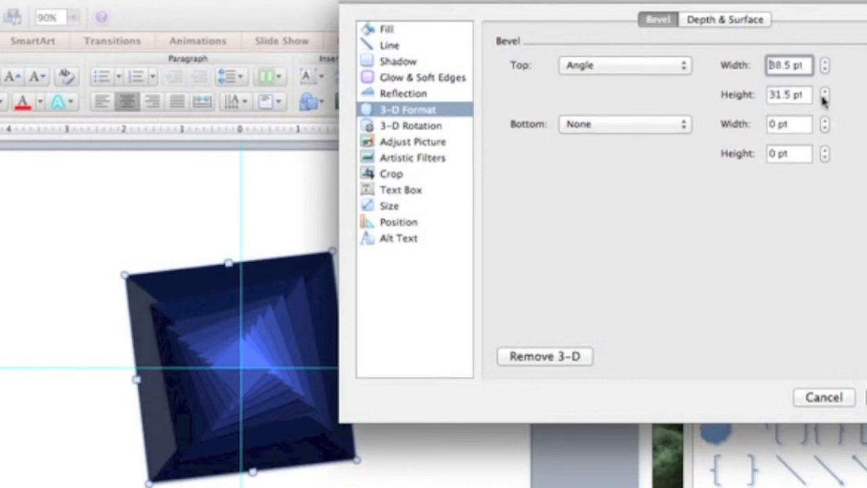
Step: Set the largest diamond's top bevel height to 38.5 pt and apply the formatting
{"action": "left_click", "coordinate": [824, 92]}
{"action": "left_click", "coordinate": [824, 92]}
{"action": "left_click", "coordinate": [824, 92]}
{"action": "left_click", "coordinate": [824, 92]}
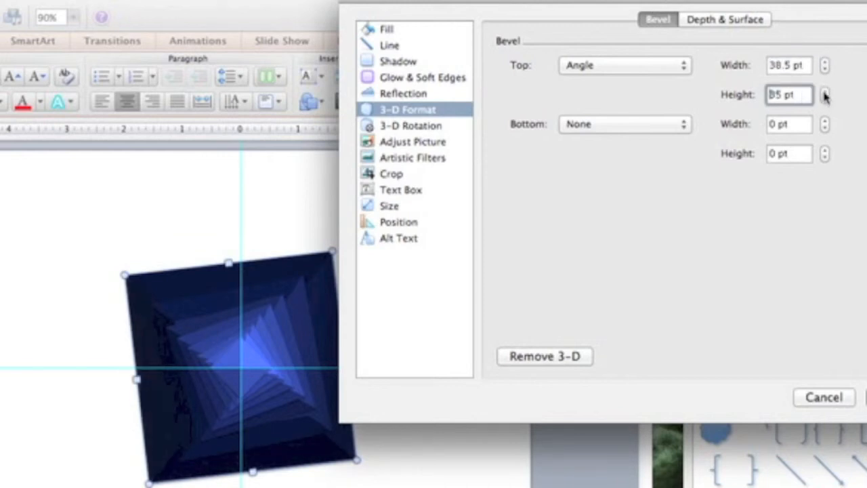
{"action": "left_click", "coordinate": [824, 93]}
{"action": "left_click", "coordinate": [825, 93]}
{"action": "left_click", "coordinate": [824, 94]}
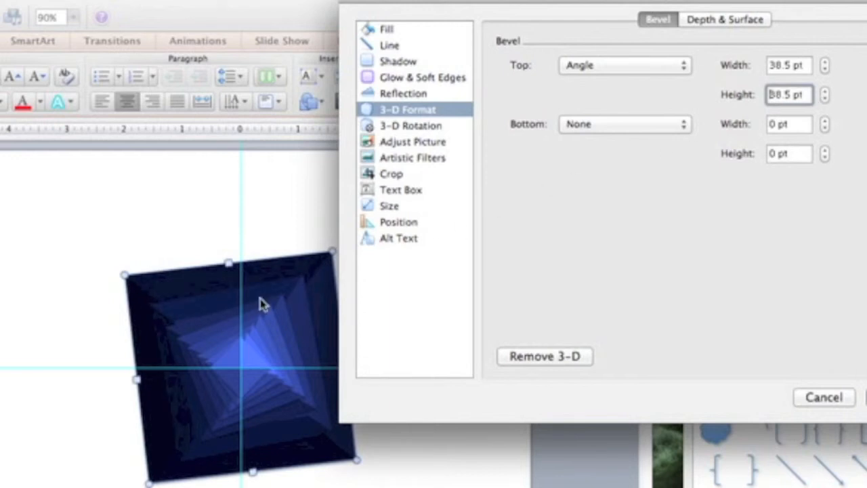
{"action": "left_click", "coordinate": [866, 398]}
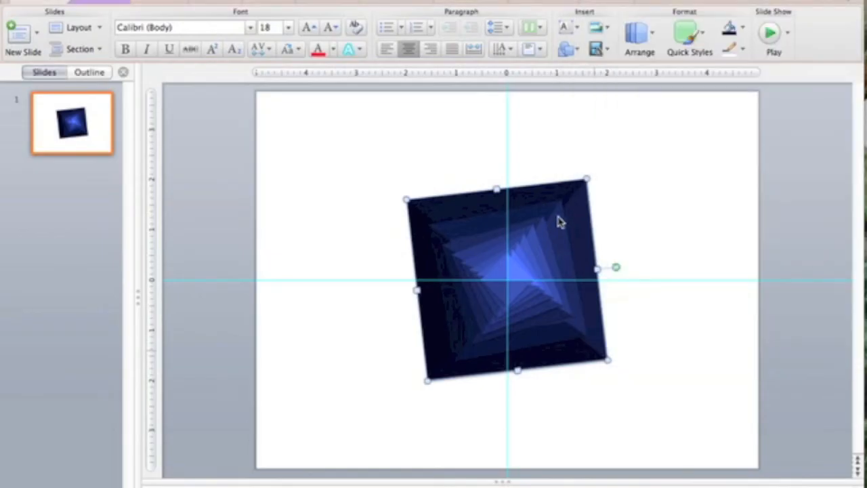
Step: Open the 3-D bevel settings of the second-largest diamond, then close them and deselect it
{"action": "left_click", "coordinate": [560, 221]}
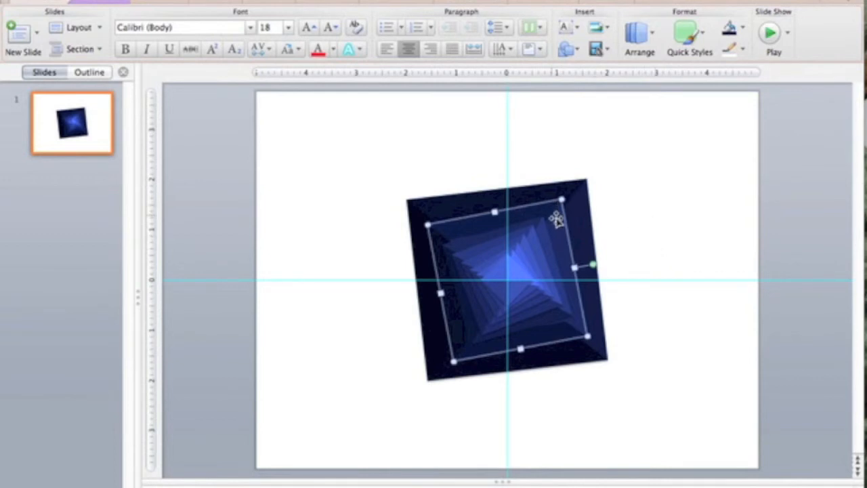
{"action": "right_click", "coordinate": [547, 226]}
{"action": "left_click", "coordinate": [600, 226]}
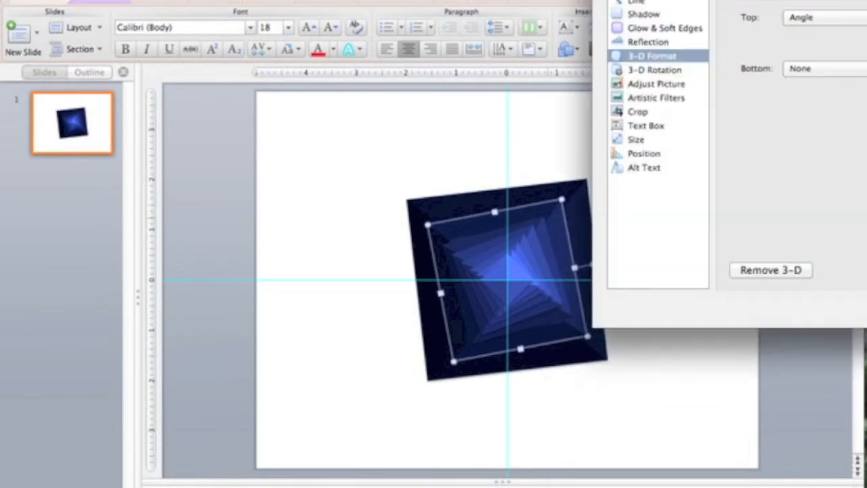
{"action": "left_click", "coordinate": [666, 208]}
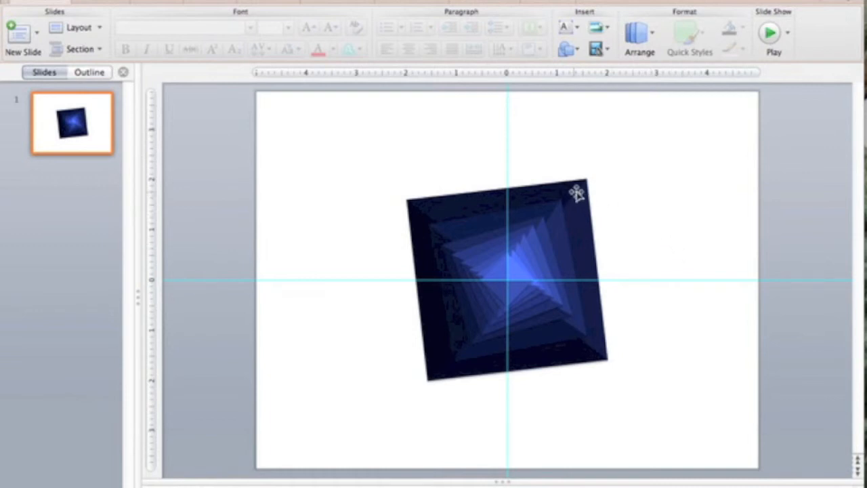
Step: Duplicate the largest diamond, enlarge the copy to about 4.32 inches per side and rotate it until its edges are horizontal and vertical
{"action": "left_click", "coordinate": [577, 194]}
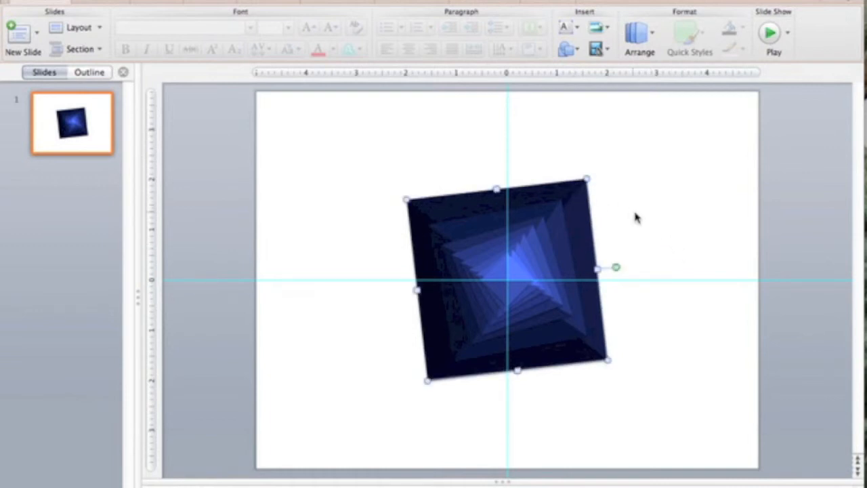
{"action": "key", "text": "super+d"}
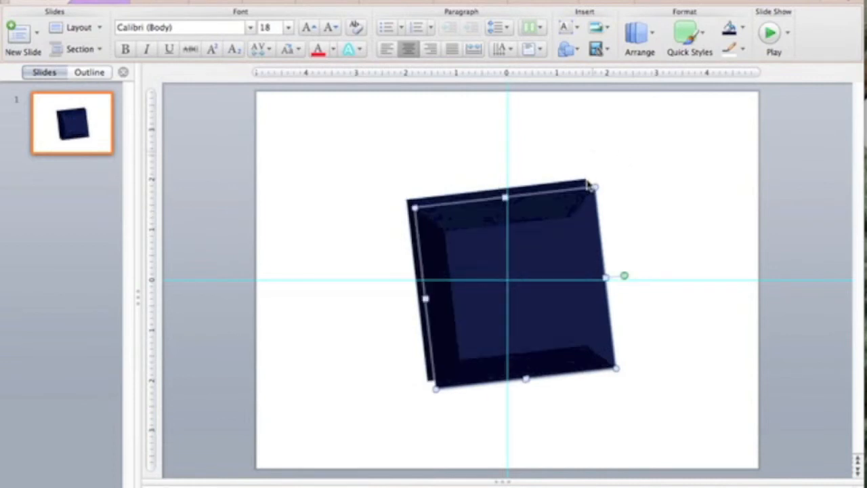
{"action": "left_click_drag", "start_coordinate": [576, 222], "coordinate": [566, 216]}
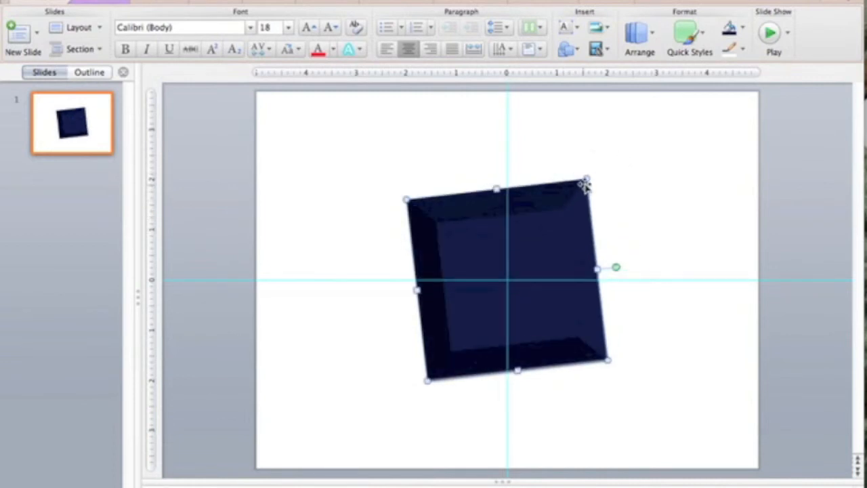
{"action": "left_click_drag", "start_coordinate": [587, 178], "coordinate": [619, 142]}
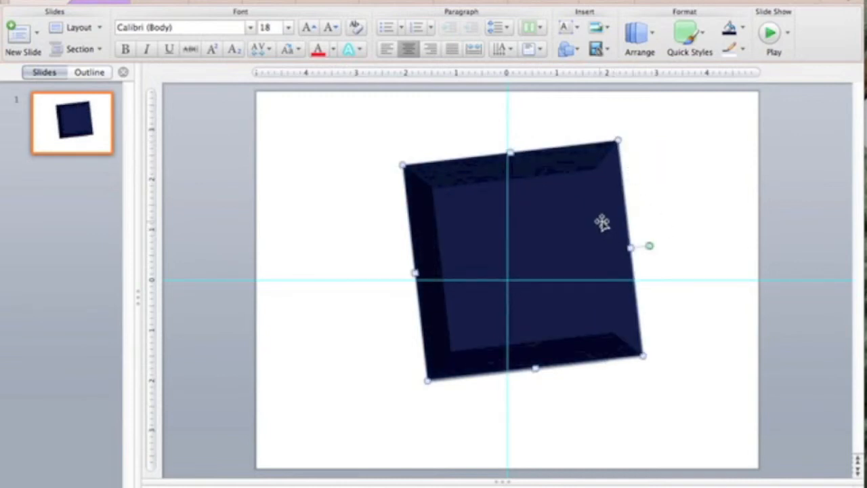
{"action": "left_click_drag", "start_coordinate": [649, 246], "coordinate": [650, 259]}
Step: Nudge the enlarged diamond left and down until it is centred on the crossing slide guides
{"action": "key", "text": "Left"}
{"action": "key", "text": "Left"}
{"action": "key", "text": "Left"}
{"action": "key", "text": "Left"}
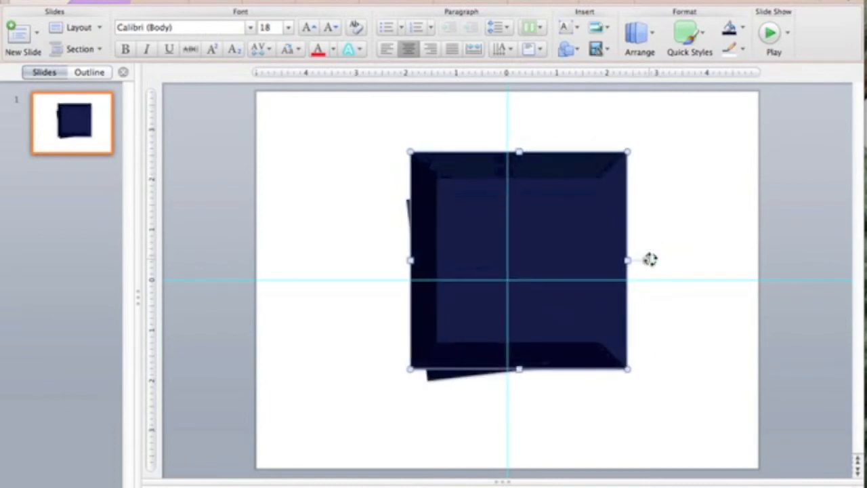
{"action": "key", "text": "Left"}
{"action": "key", "text": "Left"}
{"action": "key", "text": "Left"}
{"action": "key", "text": "Left"}
{"action": "key", "text": "Left"}
{"action": "key", "text": "Left"}
{"action": "key", "text": "Left"}
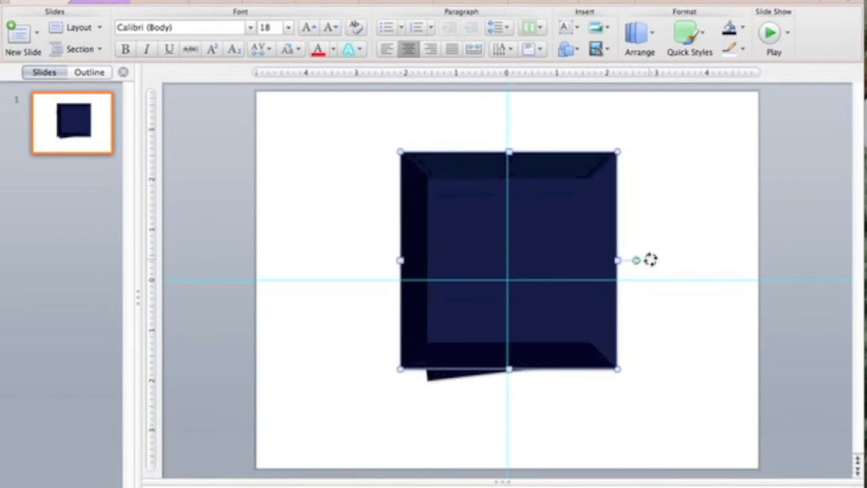
{"action": "key", "text": "Left"}
{"action": "key", "text": "Down"}
{"action": "key", "text": "Down"}
{"action": "key", "text": "Down"}
{"action": "key", "text": "Down"}
{"action": "key", "text": "Down"}
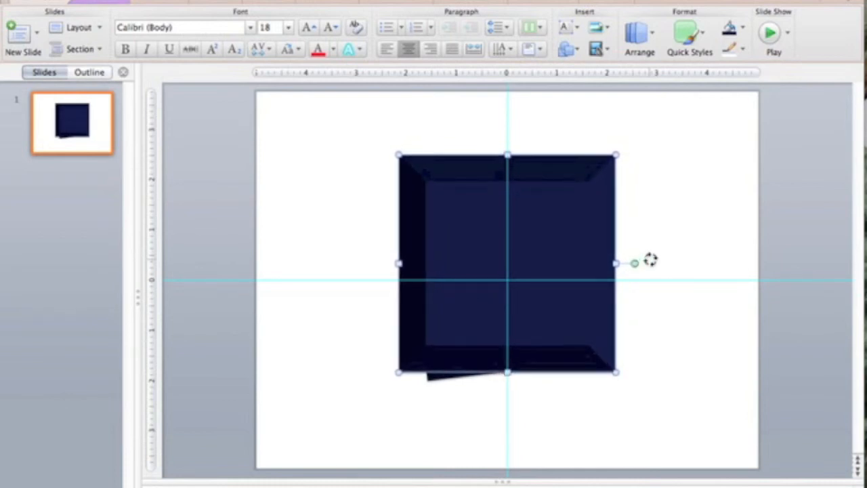
{"action": "key", "text": "Down"}
{"action": "key", "text": "Down"}
{"action": "key", "text": "Down"}
{"action": "key", "text": "Down"}
{"action": "key", "text": "Down"}
{"action": "key", "text": "Down"}
{"action": "key", "text": "Down"}
{"action": "key", "text": "Down"}
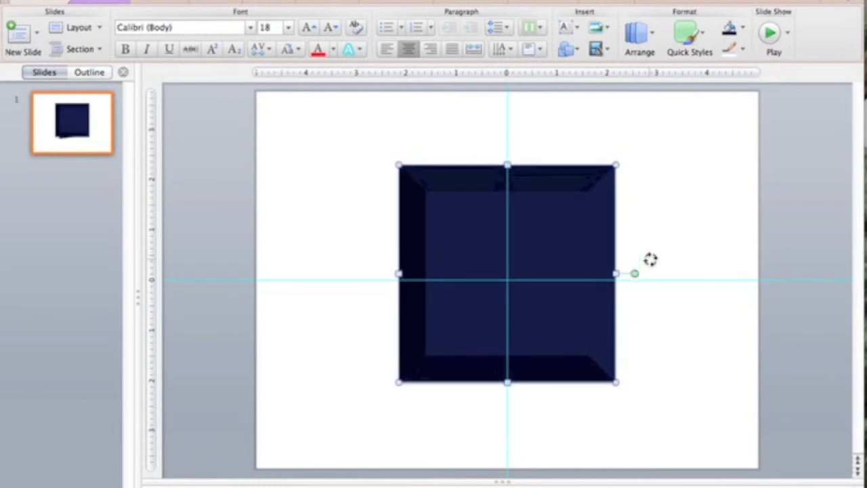
{"action": "key", "text": "Down"}
{"action": "key", "text": "Down"}
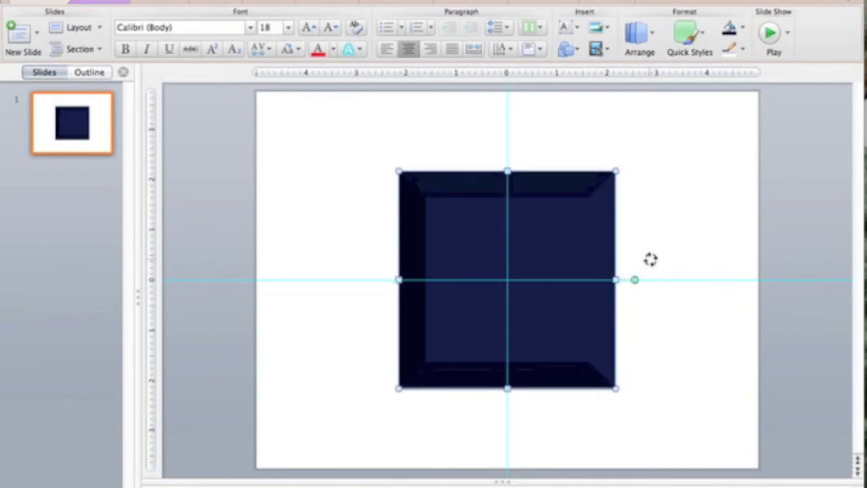
Step: Send the enlarged diamond to the back of the stack and deselect it
{"action": "right_click", "coordinate": [592, 182]}
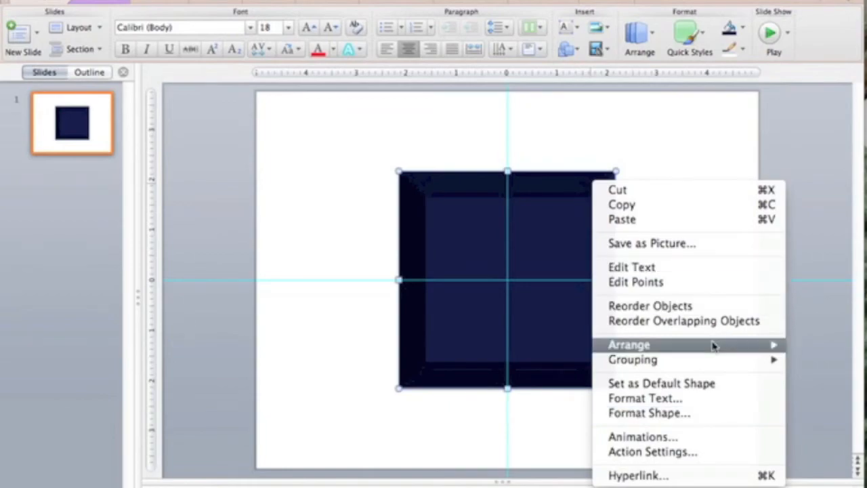
{"action": "mouse_move", "coordinate": [712, 344]}
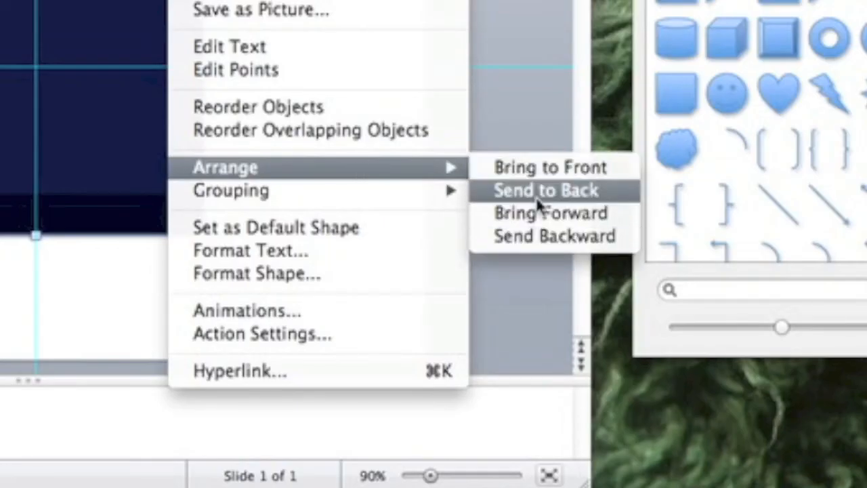
{"action": "left_click", "coordinate": [536, 193]}
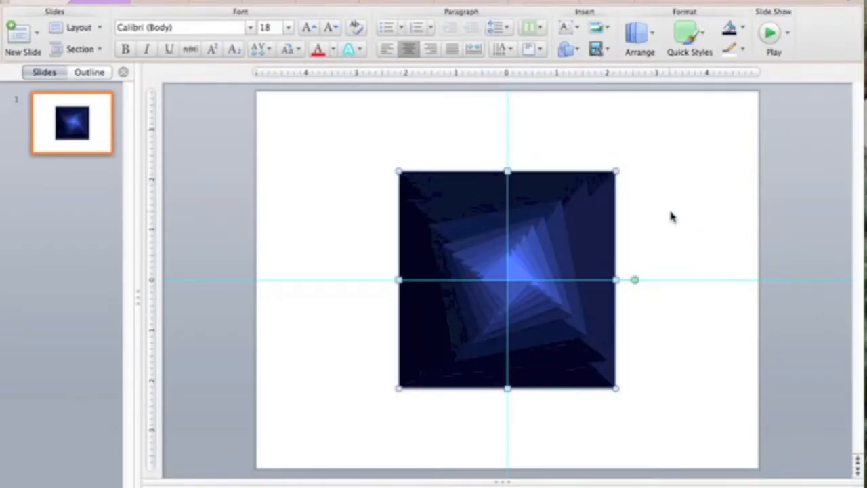
{"action": "left_click", "coordinate": [678, 220]}
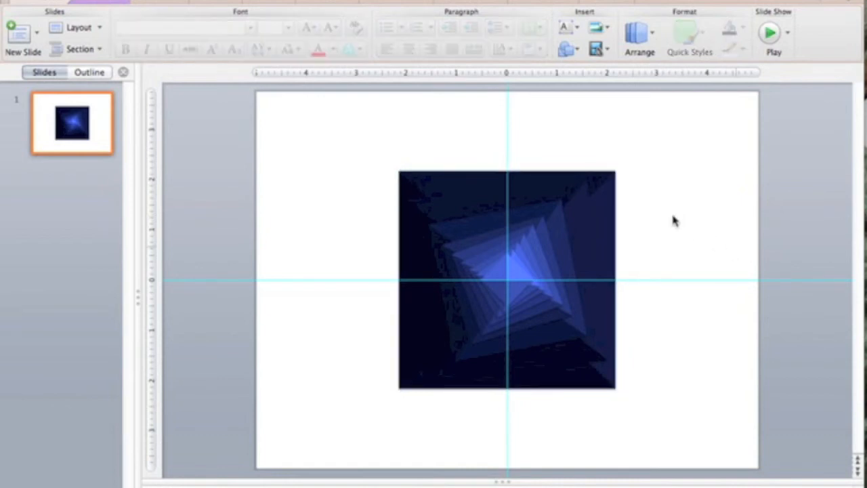
Step: Try a near-black navy from the saved colour swatches as the fill of the largest diamond
{"action": "left_click", "coordinate": [616, 198]}
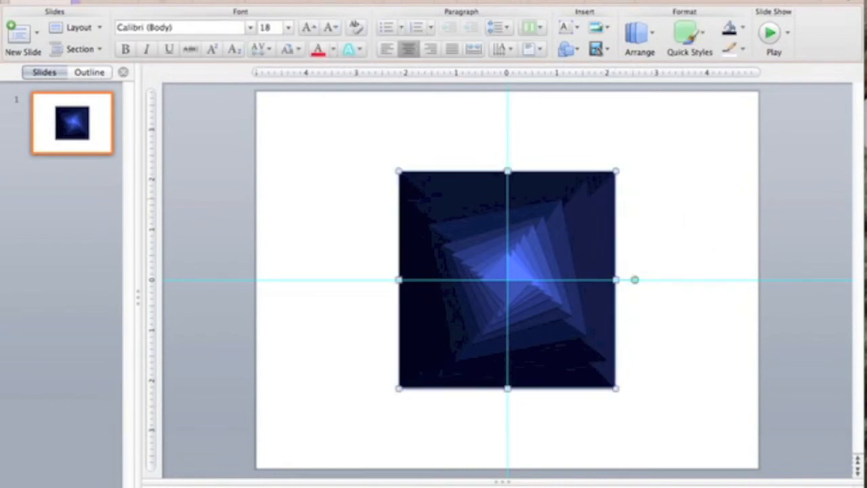
{"action": "left_click", "coordinate": [109, 3]}
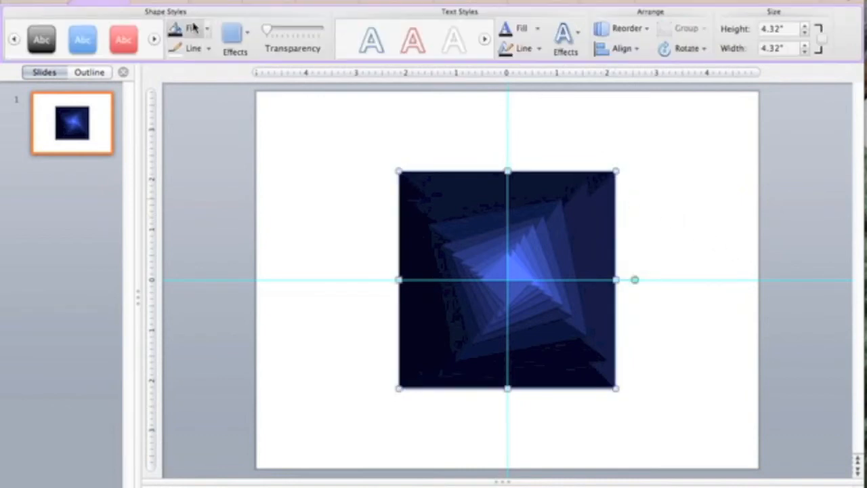
{"action": "left_click", "coordinate": [207, 29]}
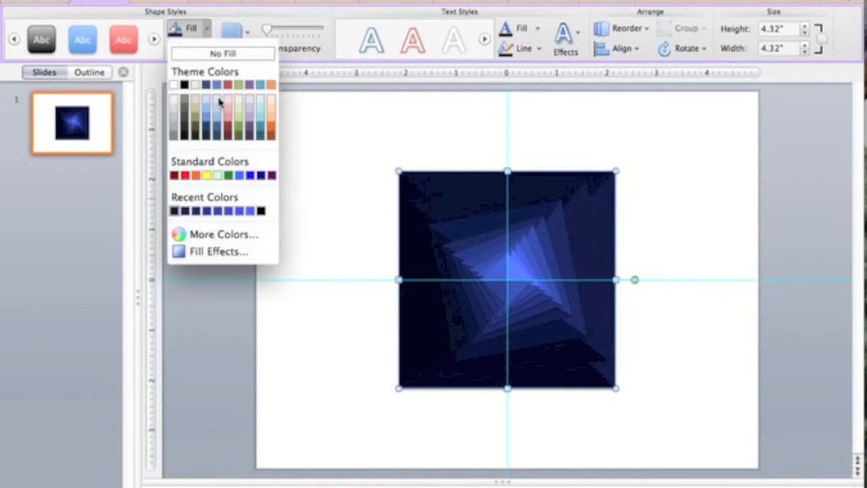
{"action": "left_click", "coordinate": [239, 234]}
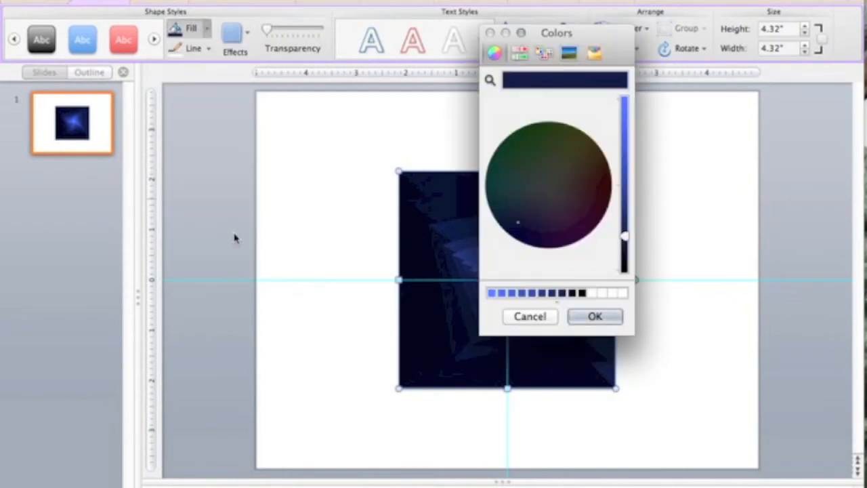
{"action": "left_click", "coordinate": [581, 295]}
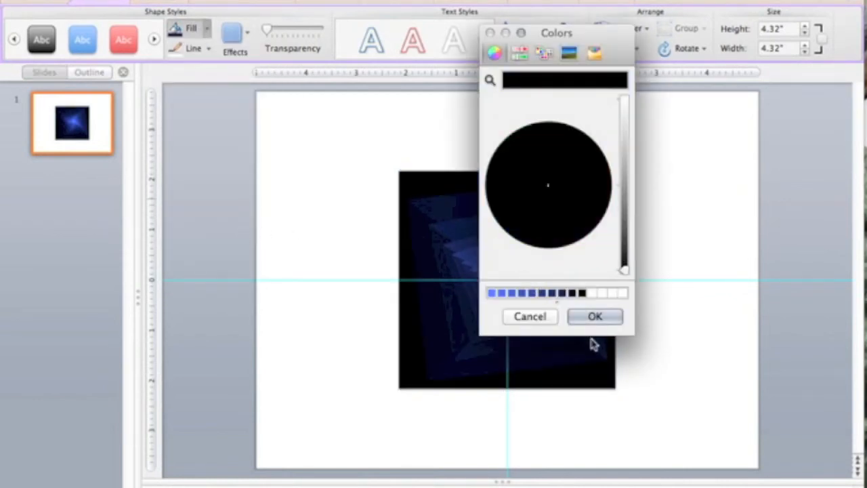
{"action": "left_click", "coordinate": [572, 293]}
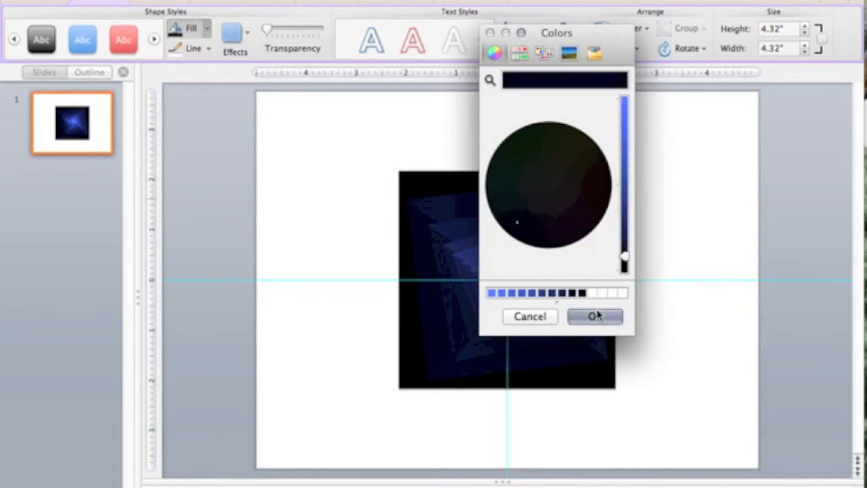
{"action": "left_click", "coordinate": [595, 316]}
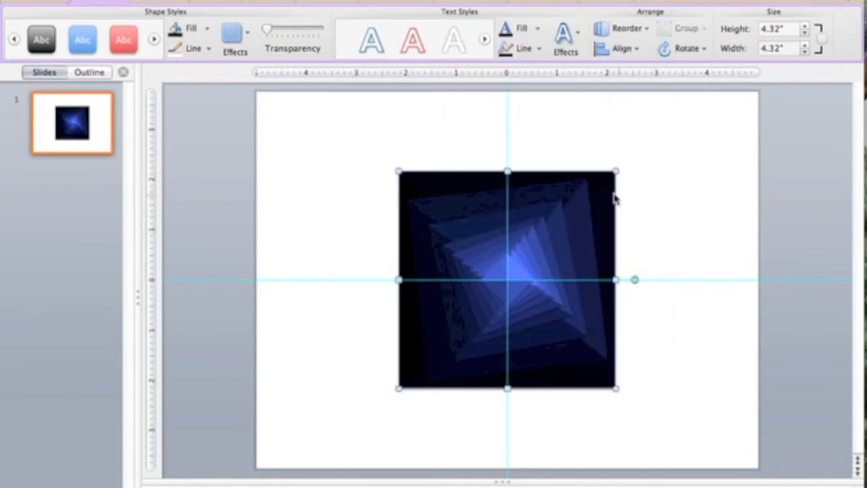
Step: Fill the largest diamond with the saved dark navy swatch, one shade lighter than near-black, and deselect it
{"action": "left_click", "coordinate": [208, 30]}
{"action": "left_click", "coordinate": [260, 234]}
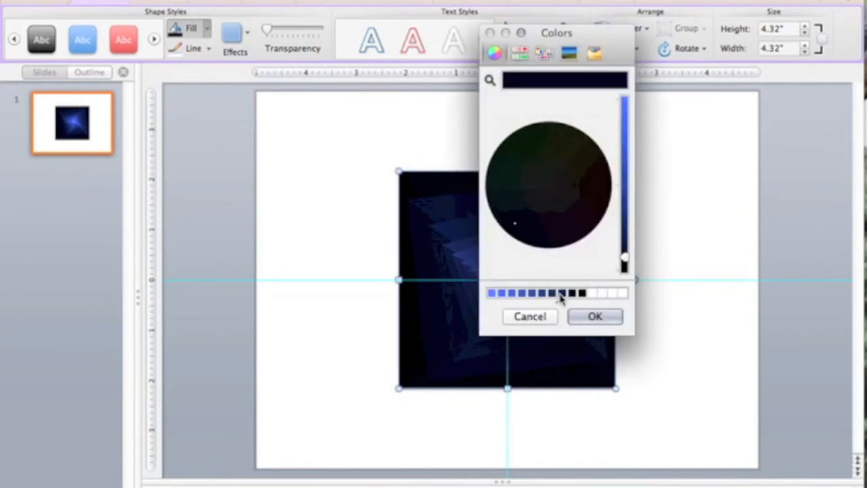
{"action": "left_click", "coordinate": [563, 294]}
{"action": "left_click", "coordinate": [594, 317]}
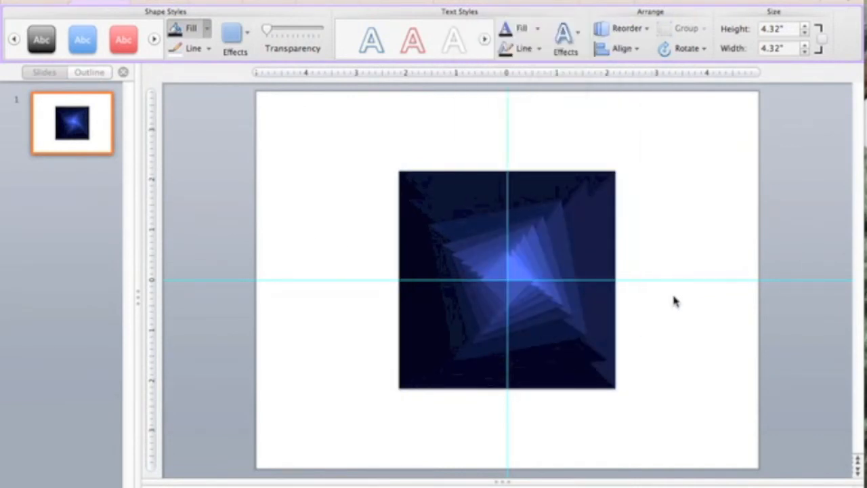
{"action": "left_click", "coordinate": [689, 250]}
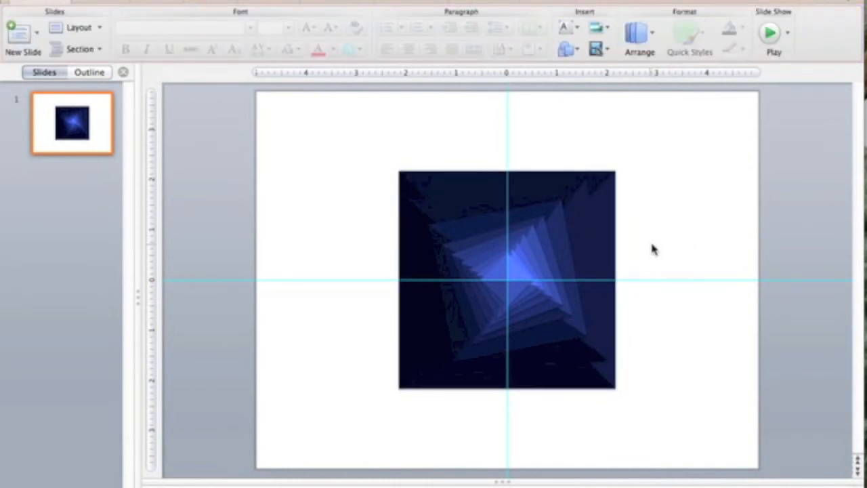
Step: Select all the diamonds, open their shadow options and set the shadow style to Outer
{"action": "key", "text": "super+a"}
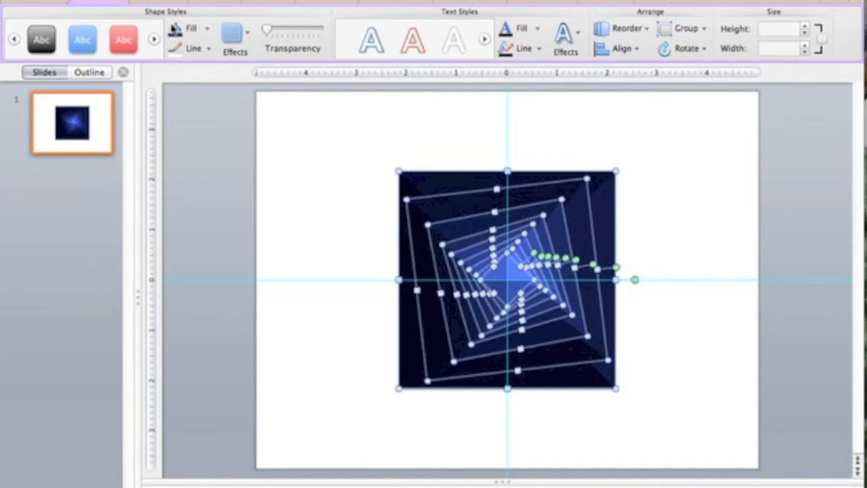
{"action": "left_click", "coordinate": [237, 44]}
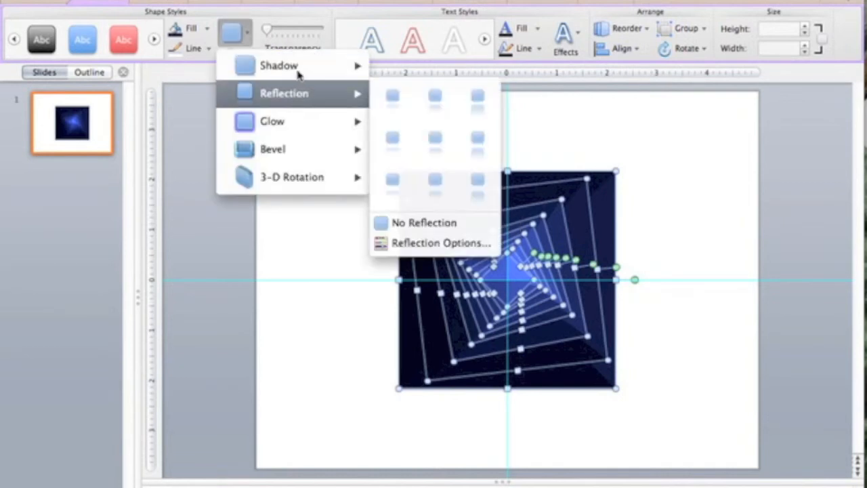
{"action": "mouse_move", "coordinate": [298, 73]}
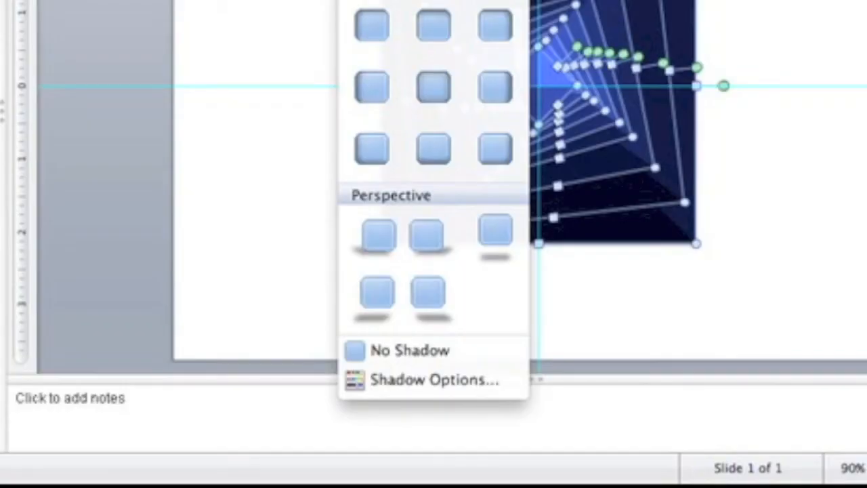
{"action": "left_click", "coordinate": [373, 379]}
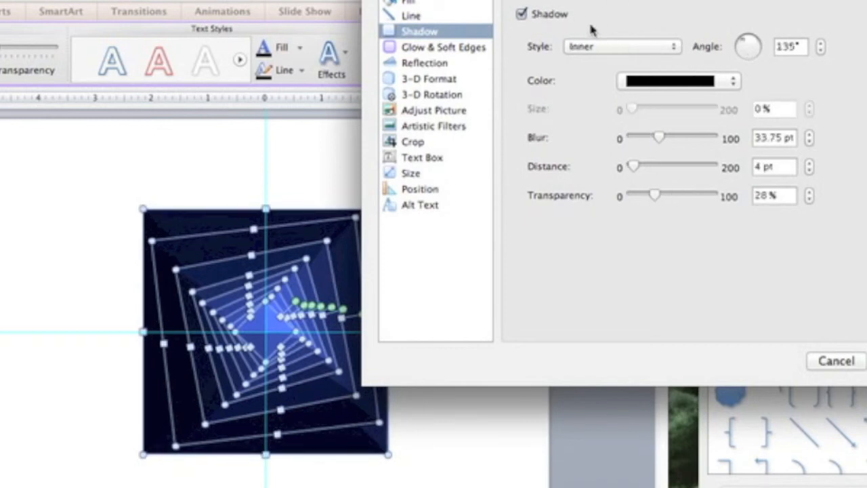
{"action": "left_click", "coordinate": [601, 46]}
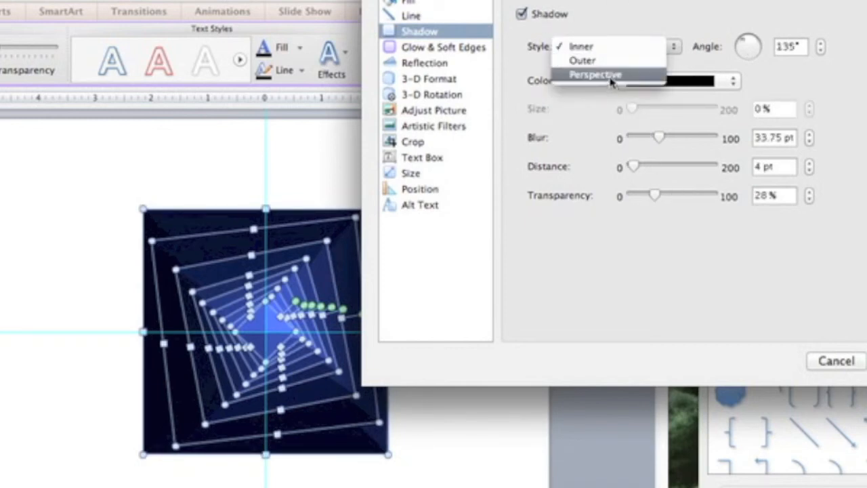
{"action": "left_click", "coordinate": [610, 76]}
{"action": "left_click", "coordinate": [581, 47]}
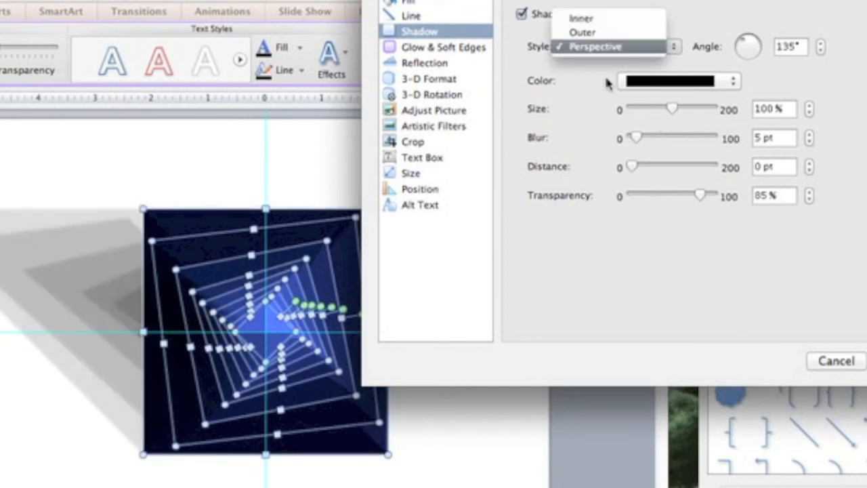
{"action": "left_click", "coordinate": [582, 31]}
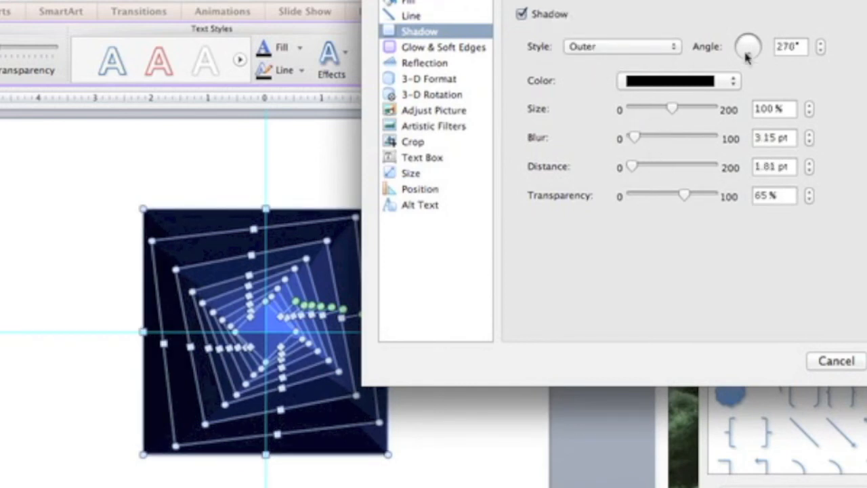
Step: Set the diamonds' shadow size to 104%, blur to 40.25 pt, distance to 13 pt and transparency to 35%
{"action": "left_click_drag", "start_coordinate": [674, 109], "coordinate": [674, 114]}
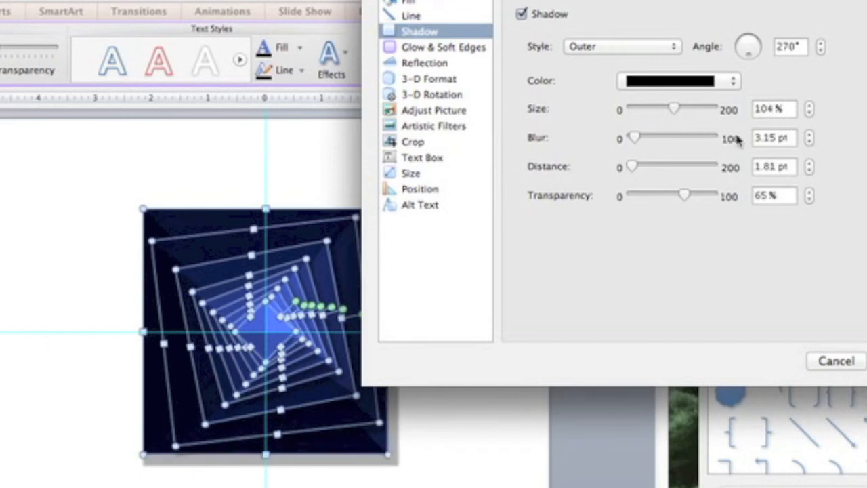
{"action": "left_click_drag", "start_coordinate": [638, 138], "coordinate": [640, 171]}
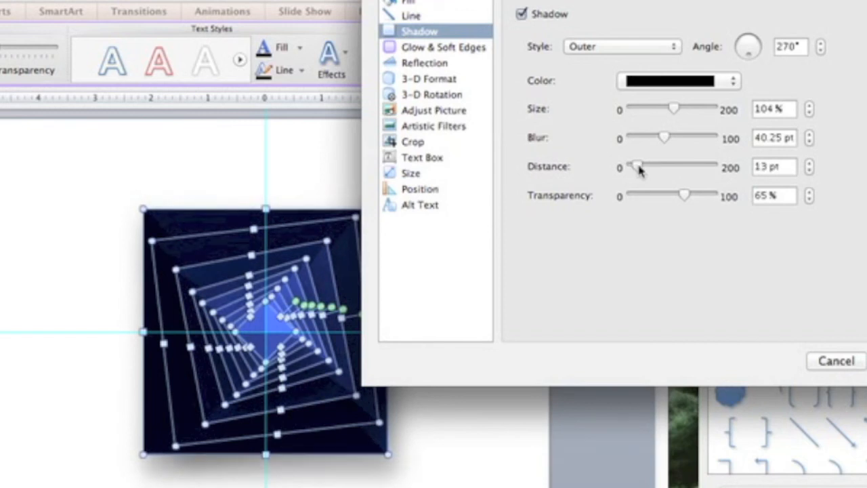
{"action": "left_click_drag", "start_coordinate": [680, 195], "coordinate": [657, 196]}
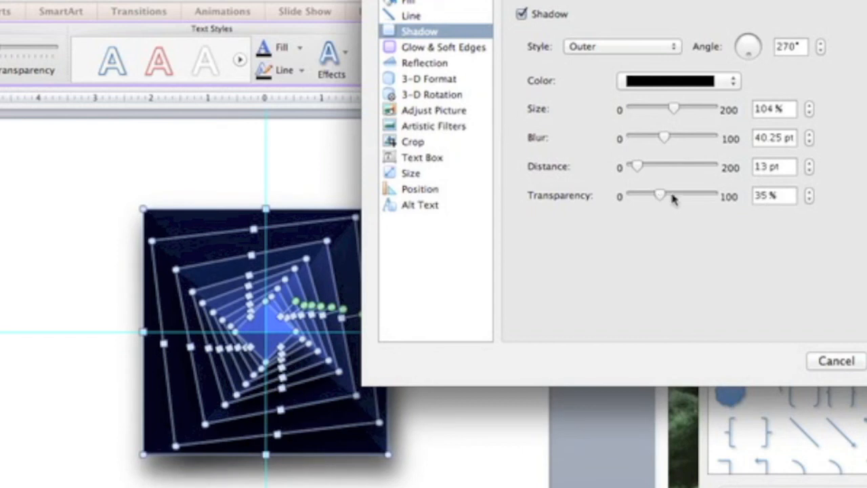
Step: Adjust the shadow angle so the shadows fall toward the lower right, apply the formatting and deselect the diamonds
{"action": "left_click", "coordinate": [739, 53]}
{"action": "left_click_drag", "start_coordinate": [742, 53], "coordinate": [763, 58]}
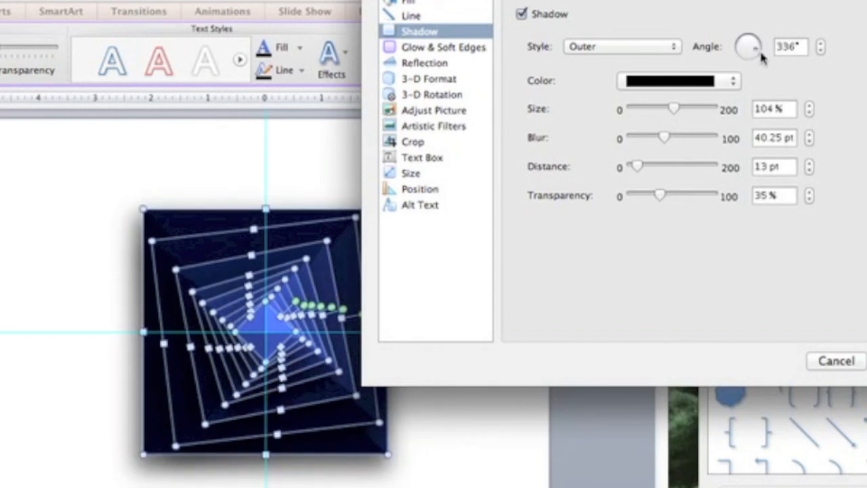
{"action": "left_click", "coordinate": [765, 56]}
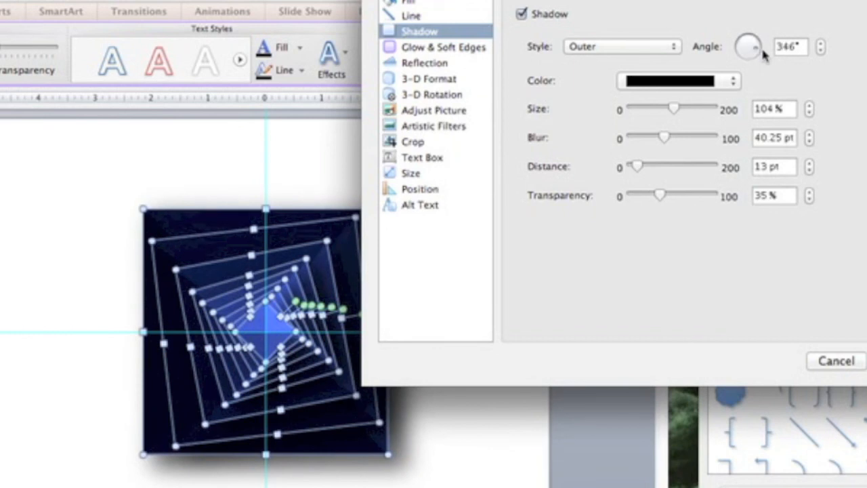
{"action": "left_click_drag", "start_coordinate": [764, 57], "coordinate": [764, 61]}
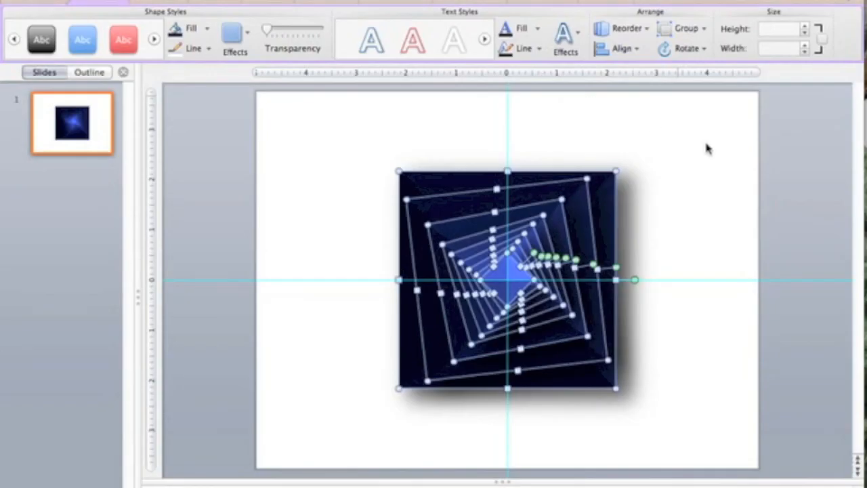
{"action": "left_click", "coordinate": [708, 144]}
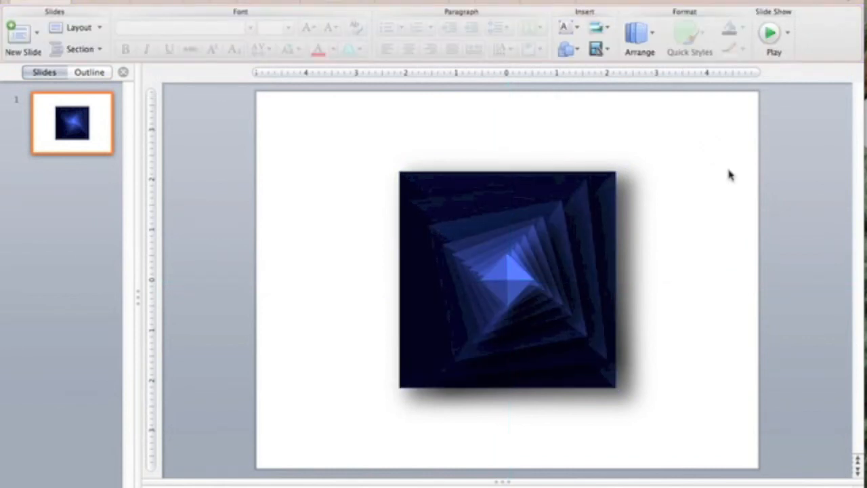